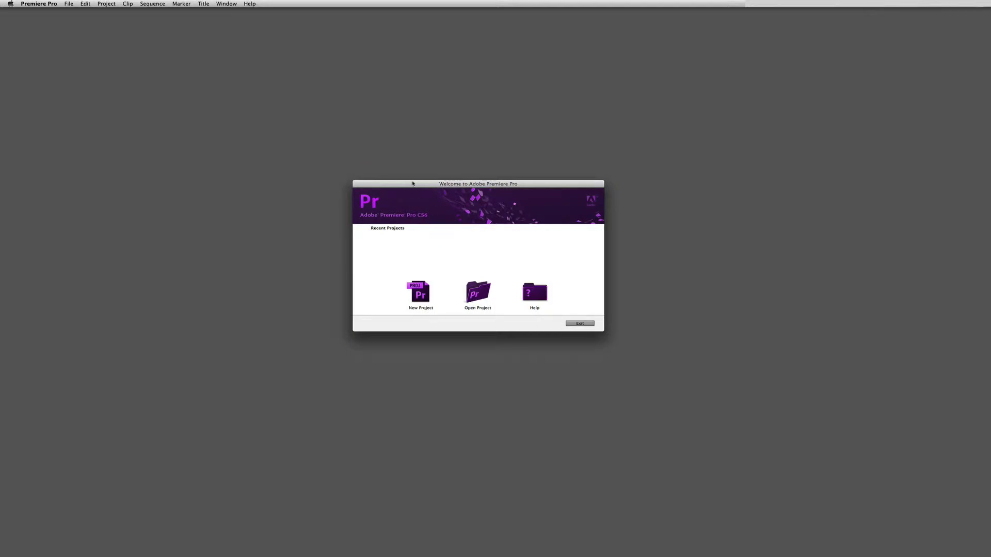
Start a new project and browse to InternalDrive for its storage location
click(420, 302)
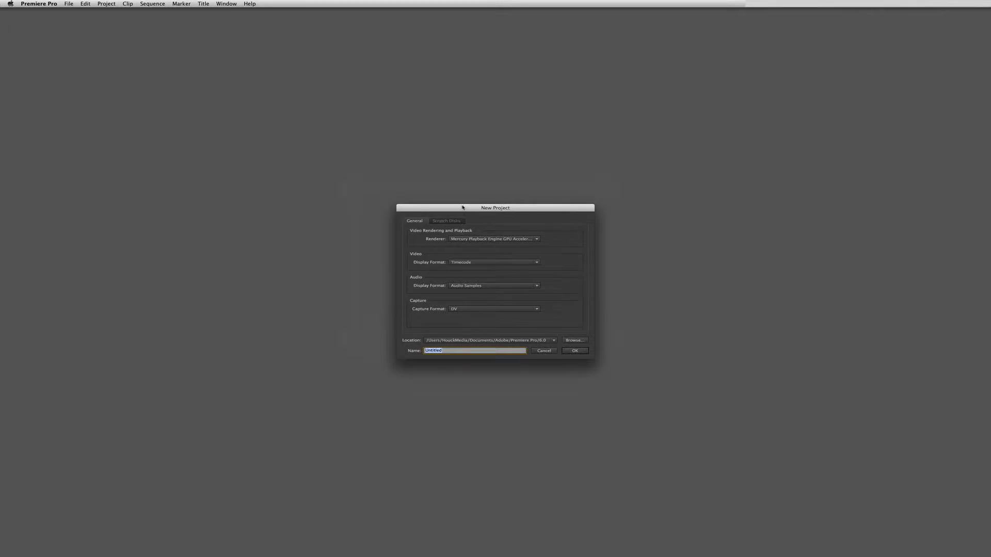
drag(463, 207, 442, 176)
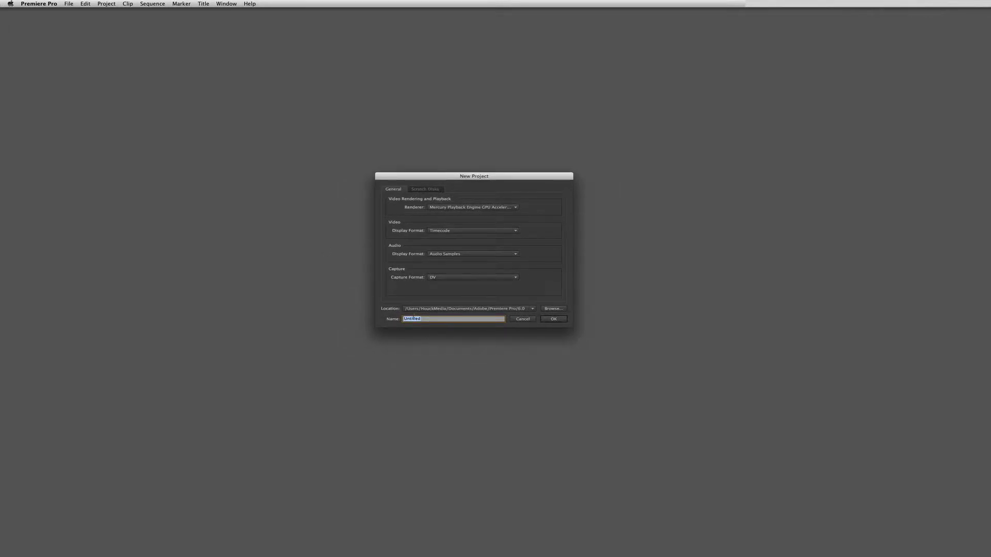
click(550, 309)
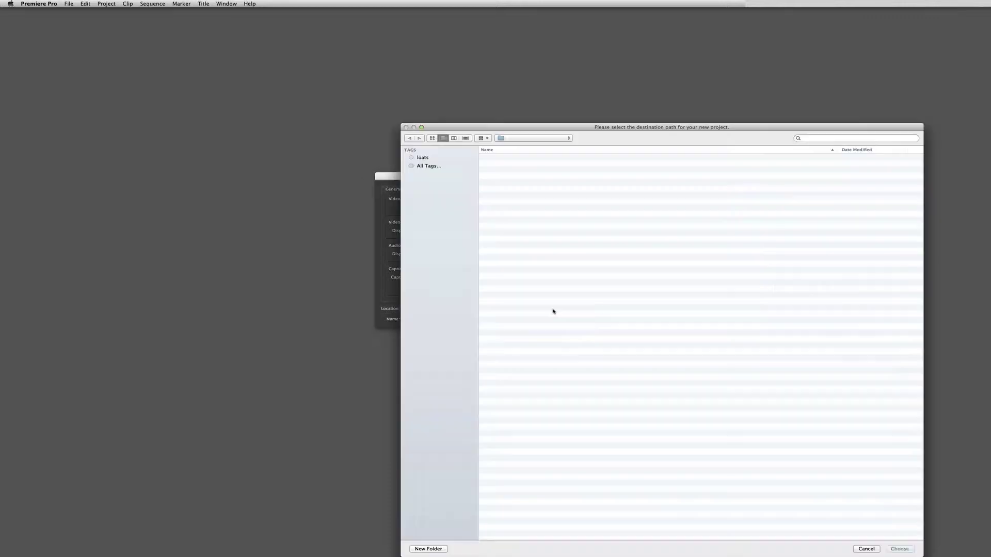
drag(472, 130, 279, 75)
click(239, 257)
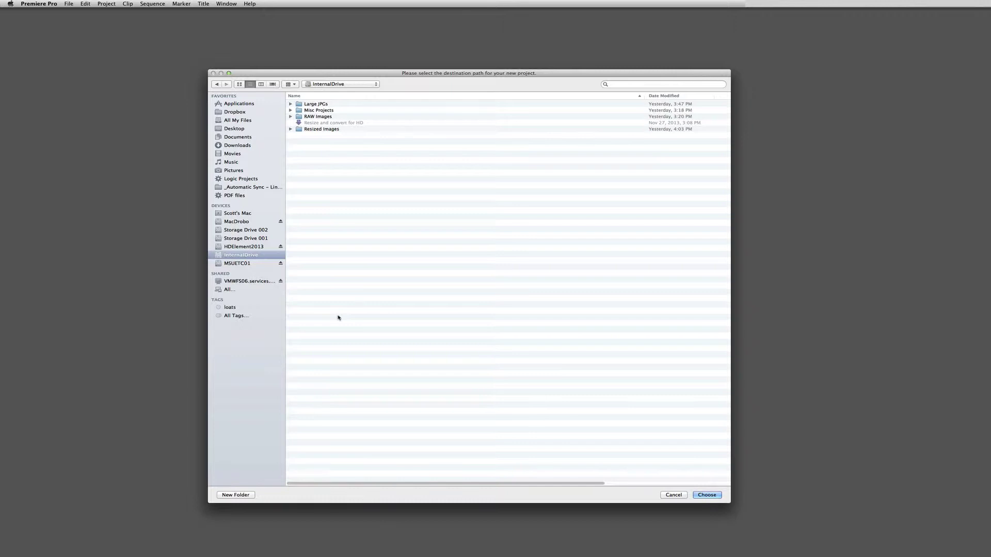
Create a folder named Premiere Pro Files on InternalDrive and choose it as the project location
click(250, 495)
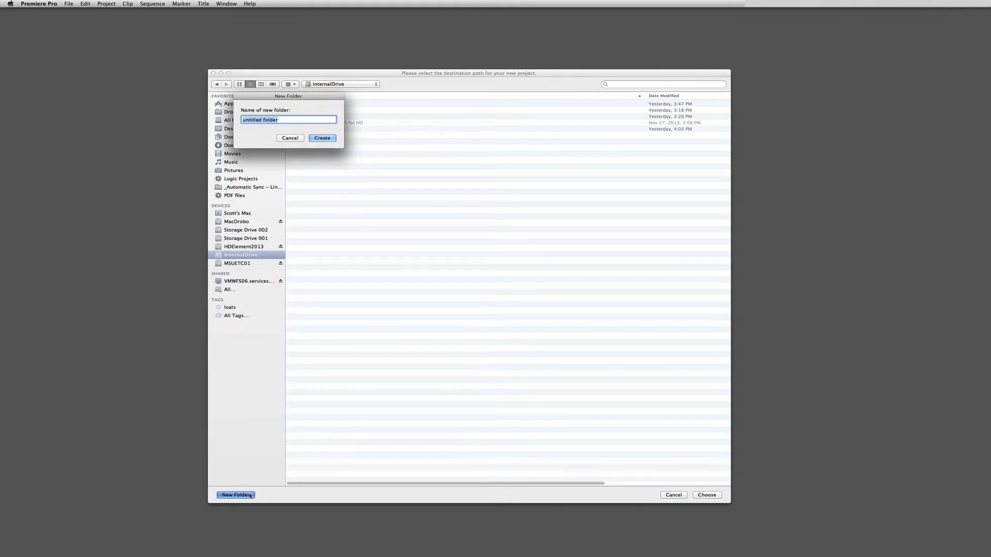
text(pro)
key(BackSpace)
key(BackSpace)
key(BackSpace)
text(Pe)
text(emiere P)
text(ro File)
text(s)
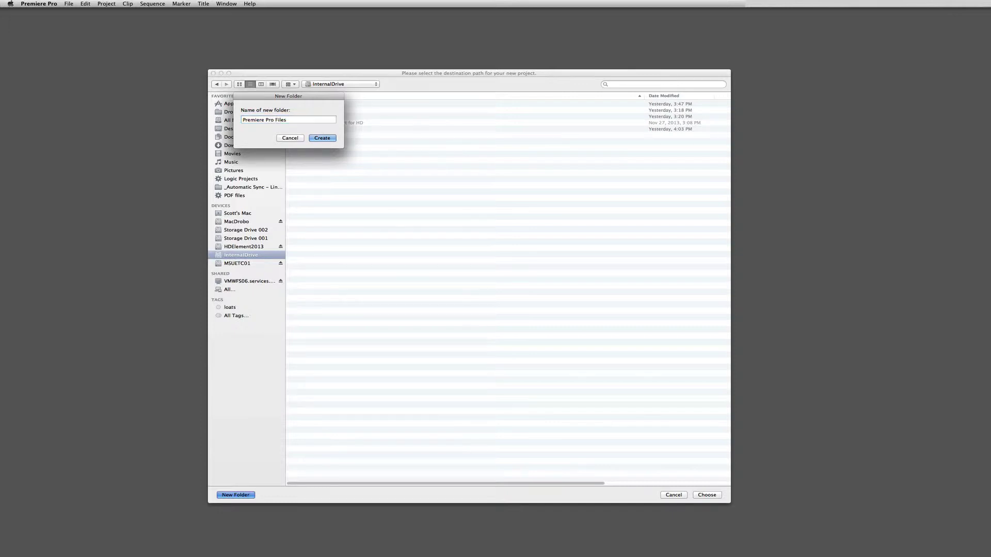
key(Return)
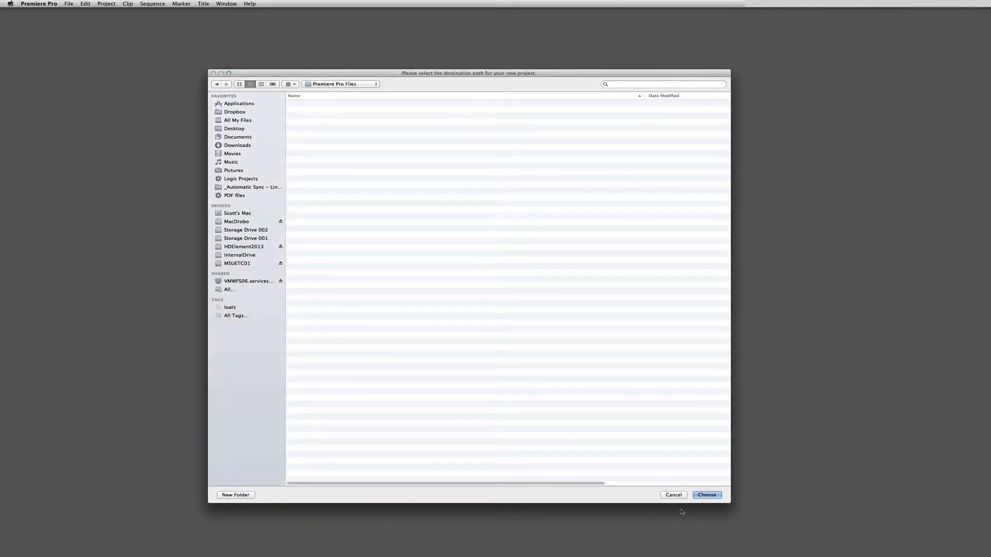
key(Return)
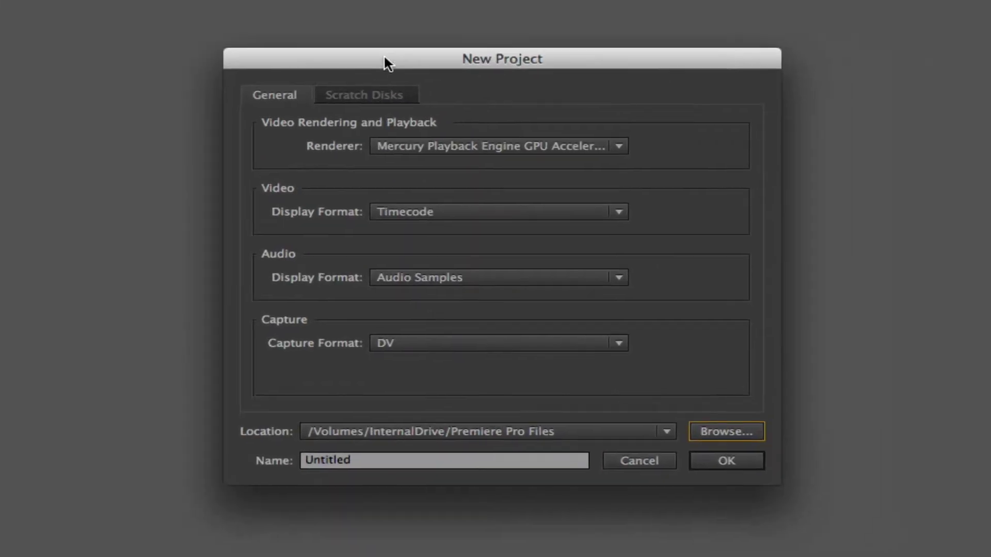
Name the new project 2014-03-12 - AudioStills Package
click(398, 467)
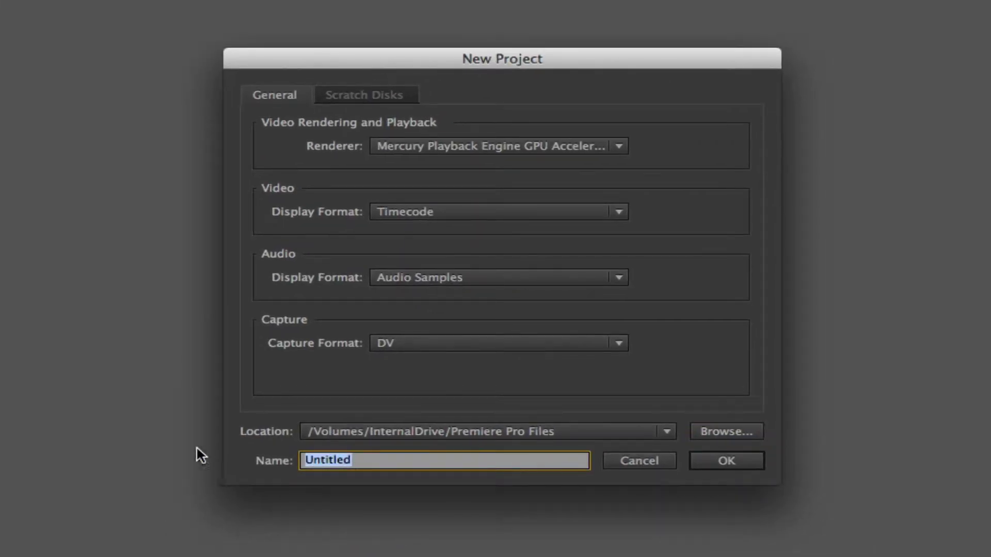
text(20)
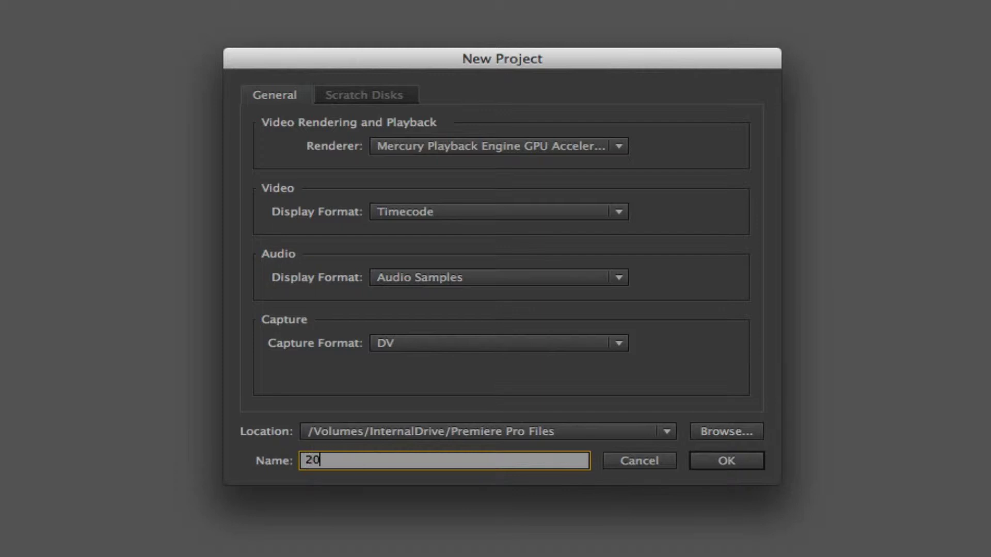
text(14-03-12 - AudioStills)
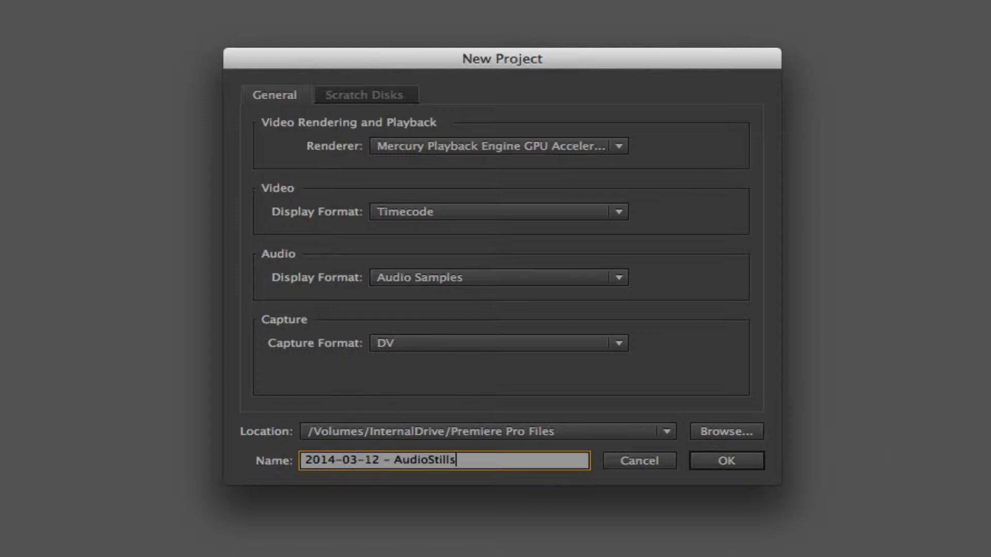
text( Package)
Set the scratch disk locations for the video previews and audio previews to Same as Project
click(397, 98)
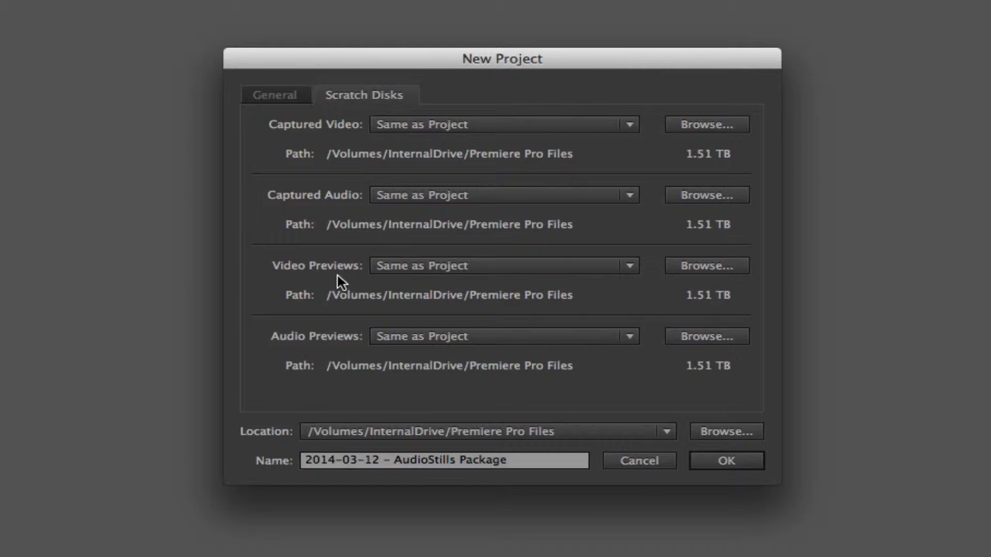
click(413, 265)
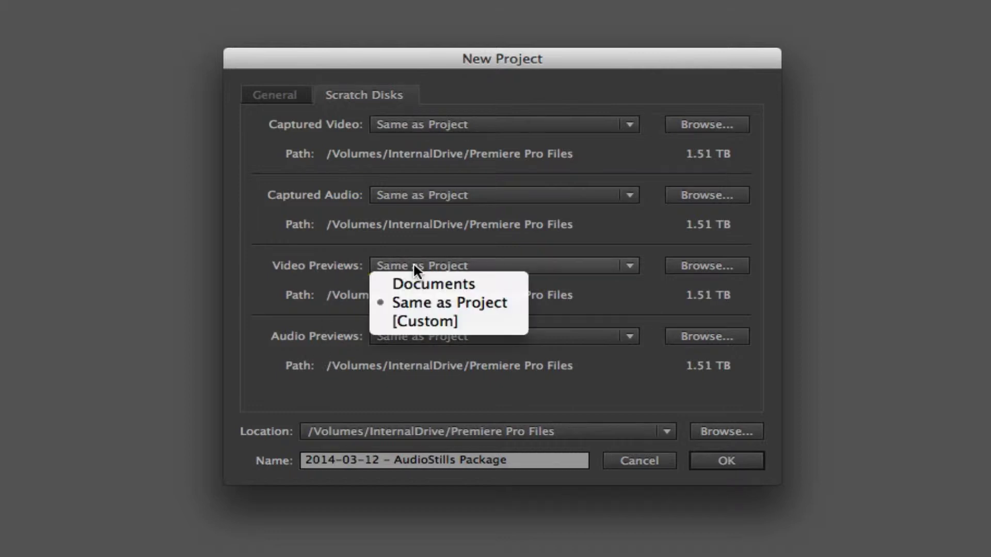
click(407, 302)
click(431, 341)
click(419, 368)
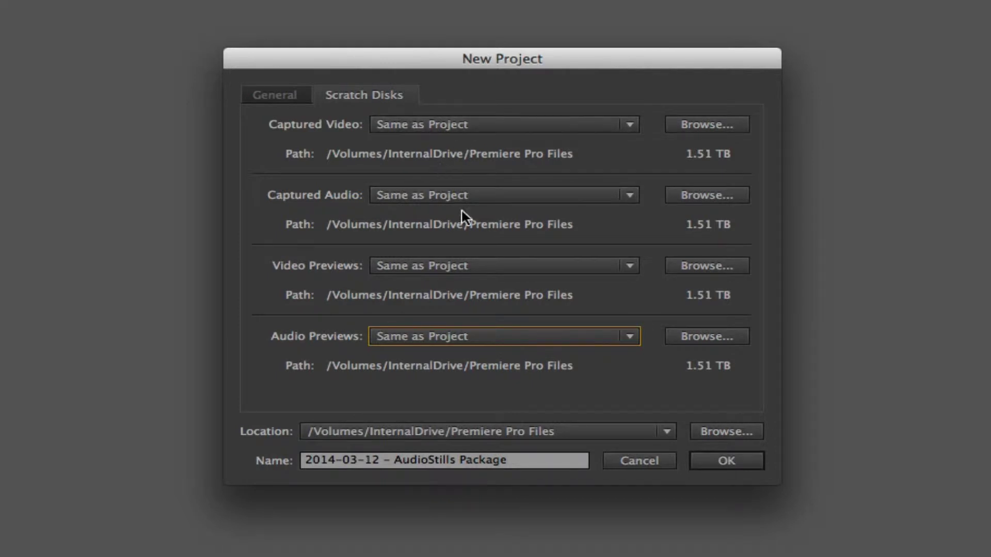
Review the renderer options, set the renderer to Mercury Playback Engine Software Only, and create the project
click(276, 96)
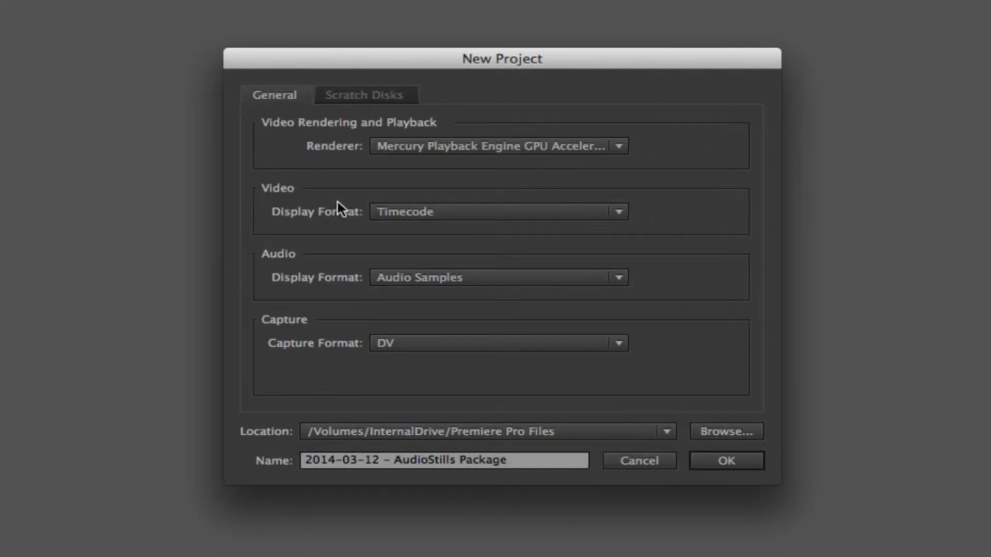
click(404, 155)
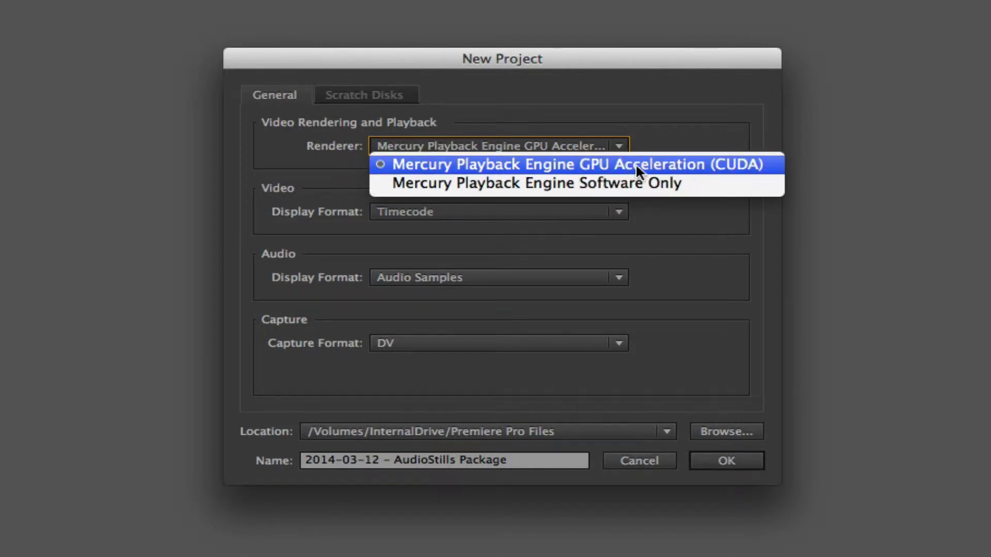
click(623, 126)
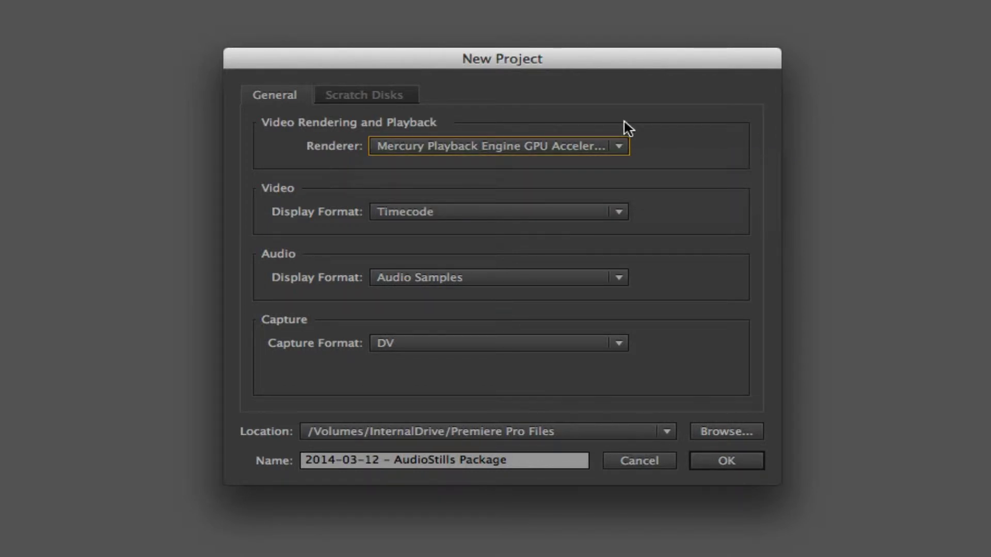
click(612, 151)
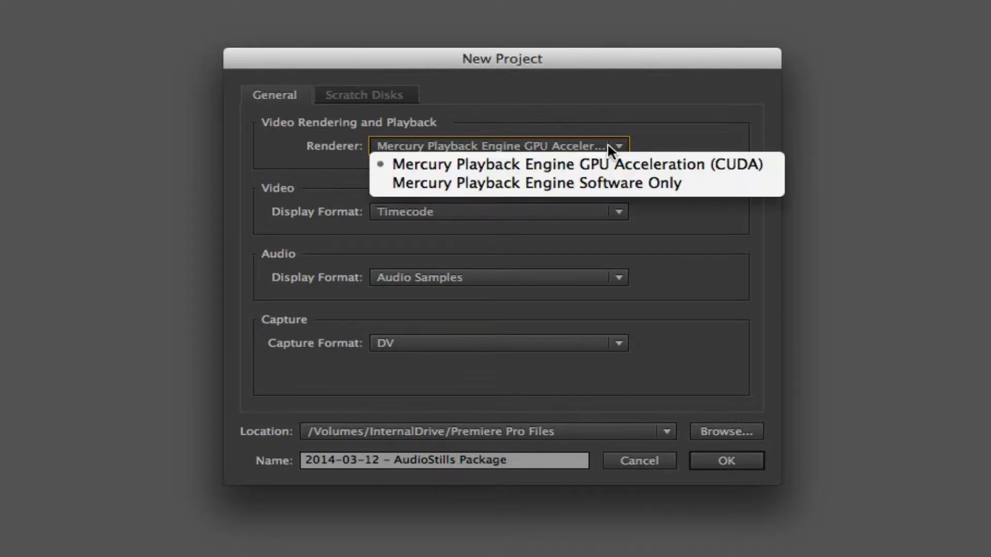
click(586, 181)
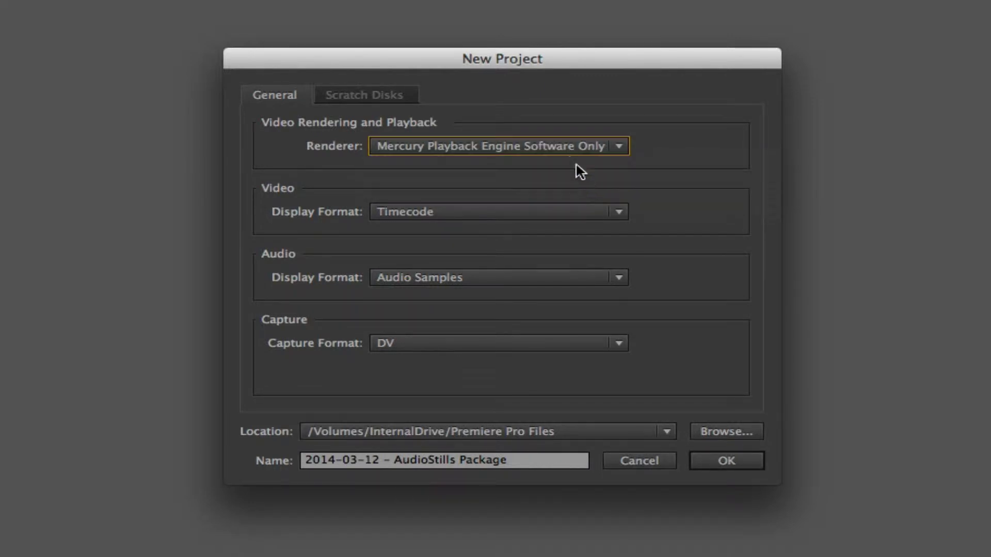
click(502, 149)
click(527, 161)
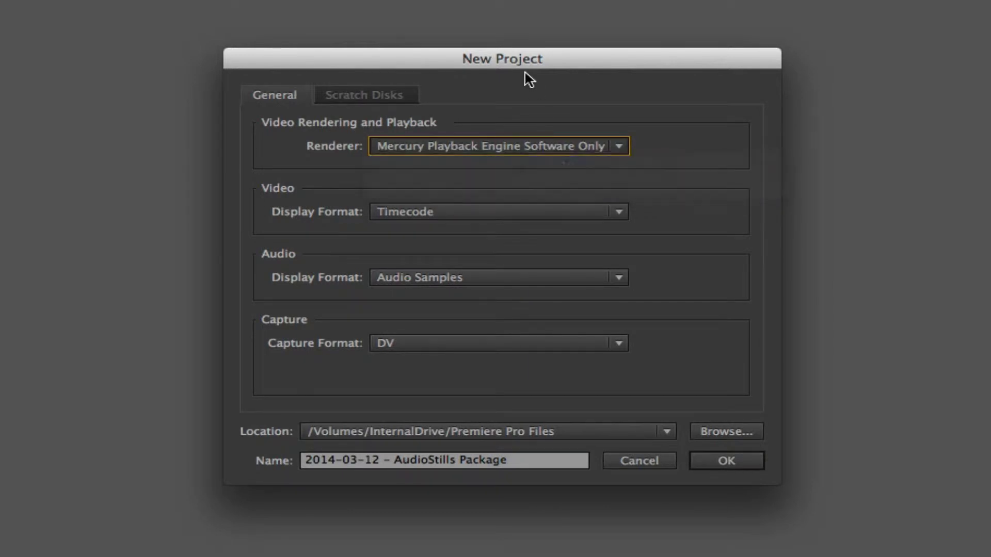
click(734, 464)
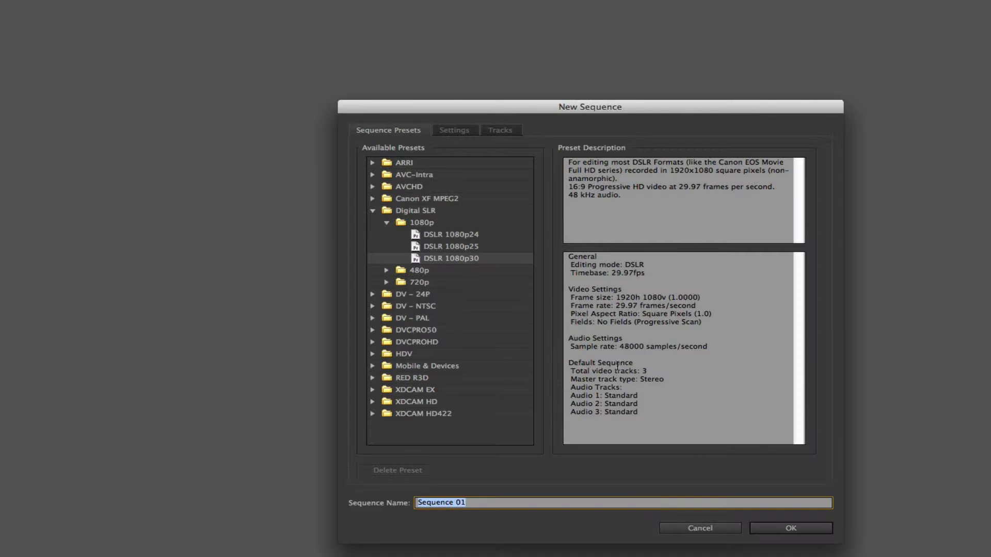
Review the frame size and fields of the Digital SLR preset DSLR 1080p30 and create Sequence 01 from it
drag(442, 110, 360, 64)
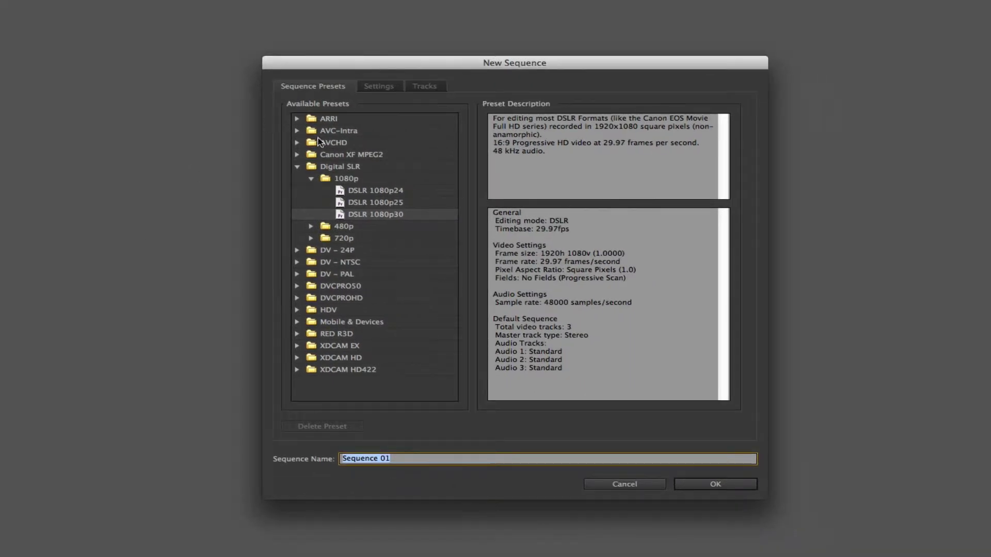
click(298, 169)
click(298, 168)
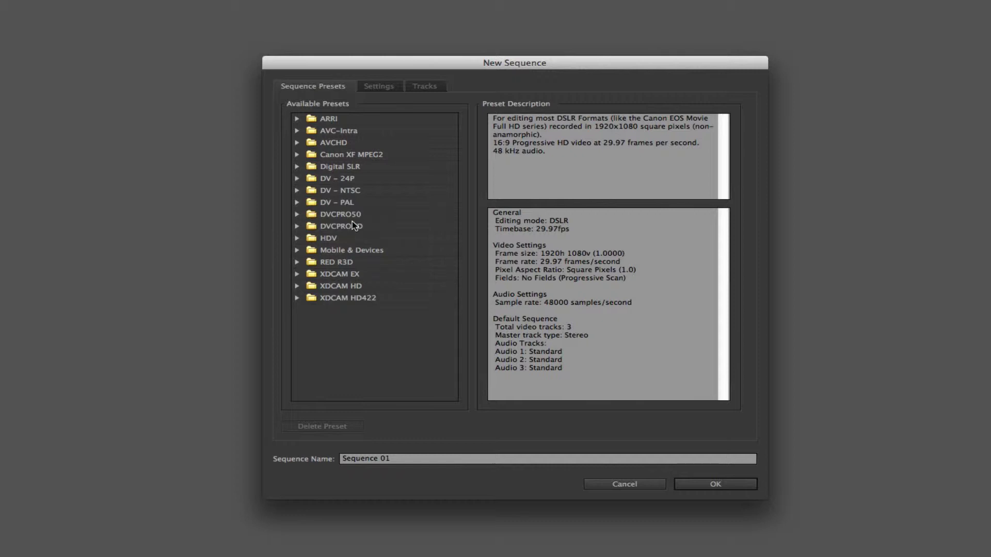
click(298, 166)
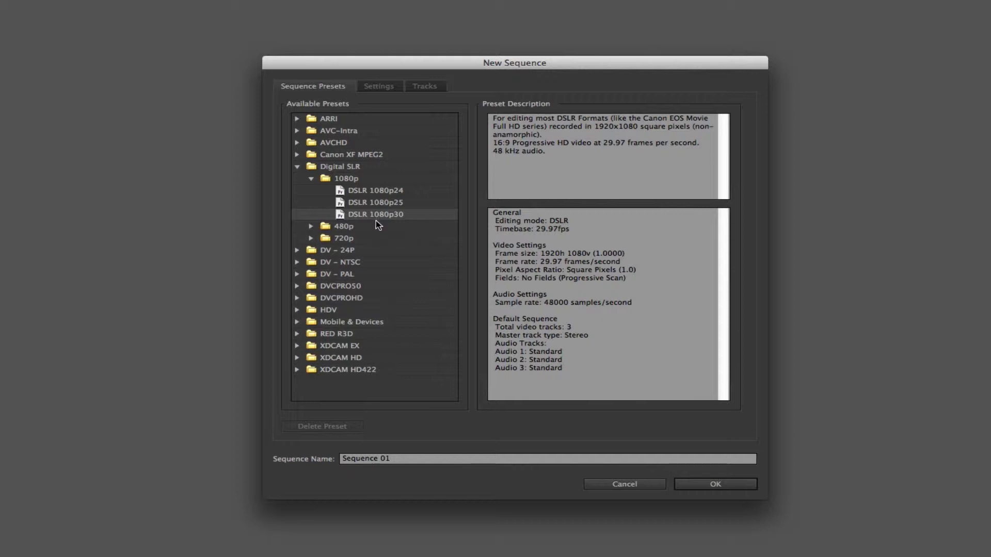
click(569, 255)
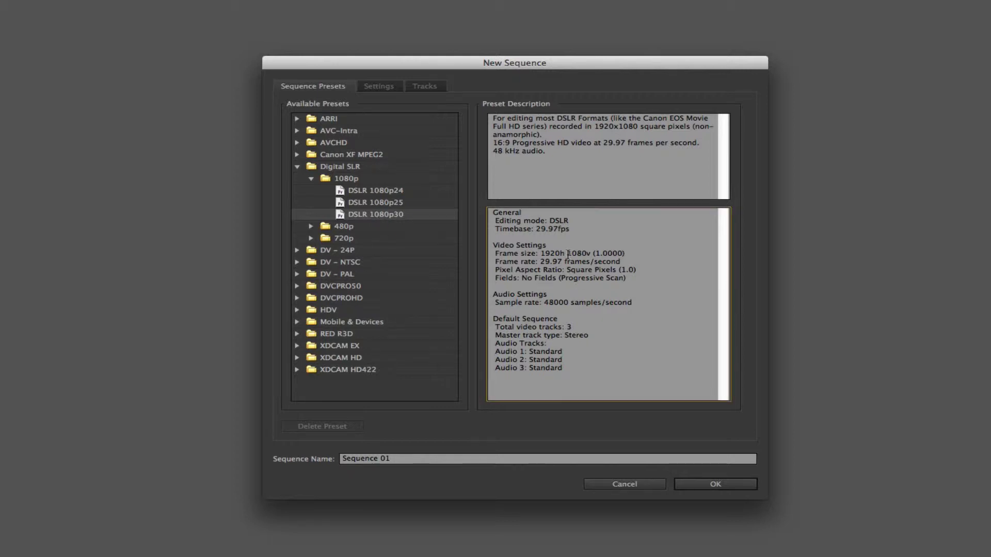
drag(568, 254, 600, 254)
click(684, 256)
click(410, 219)
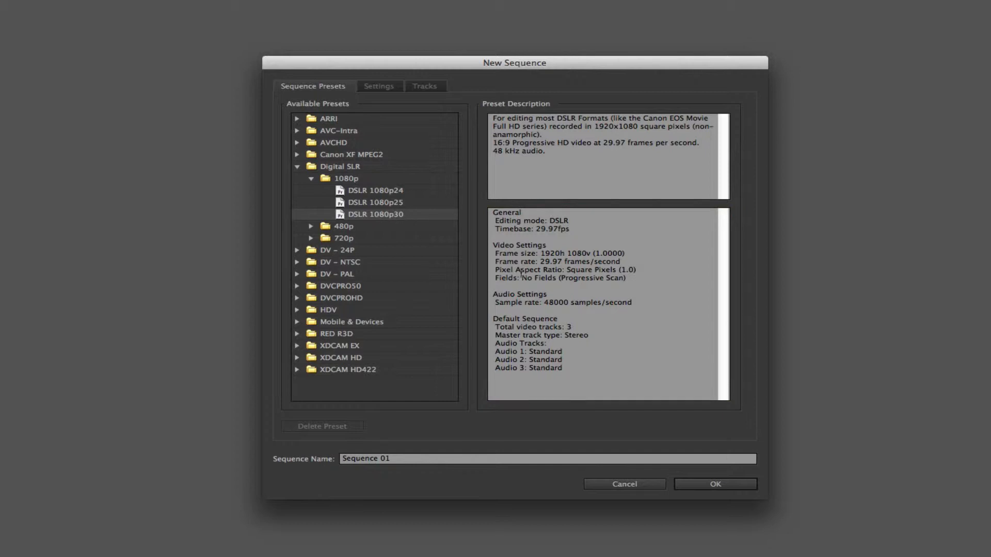
drag(493, 282, 645, 278)
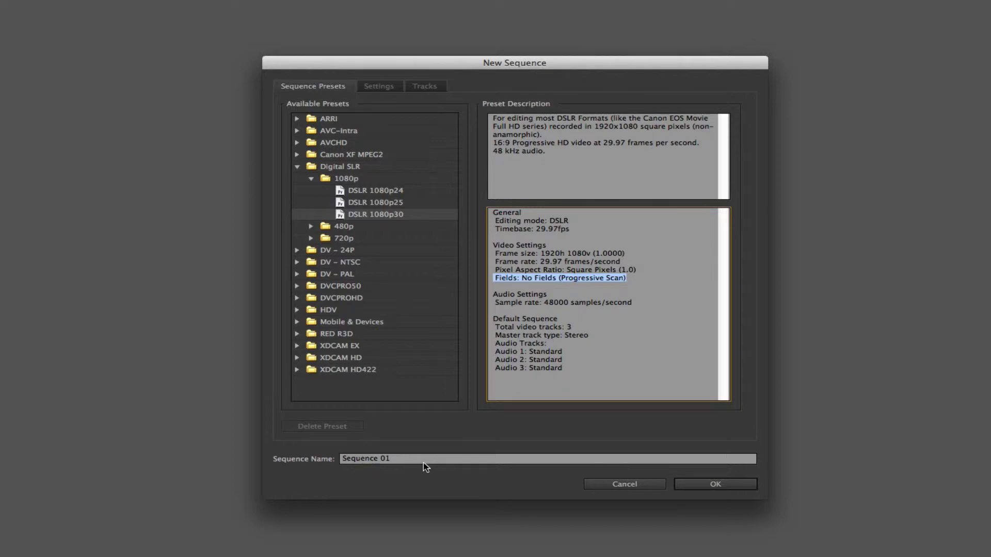
click(427, 476)
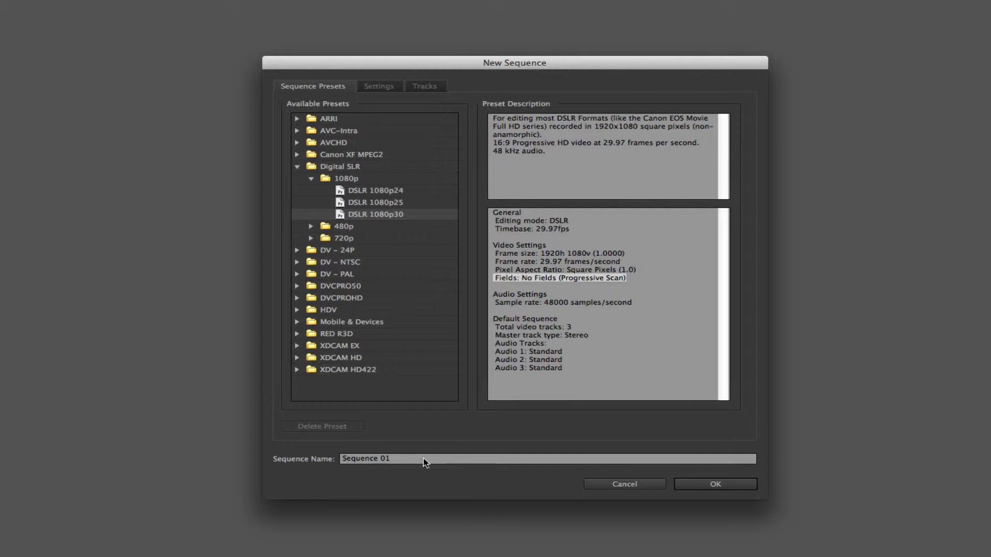
click(717, 487)
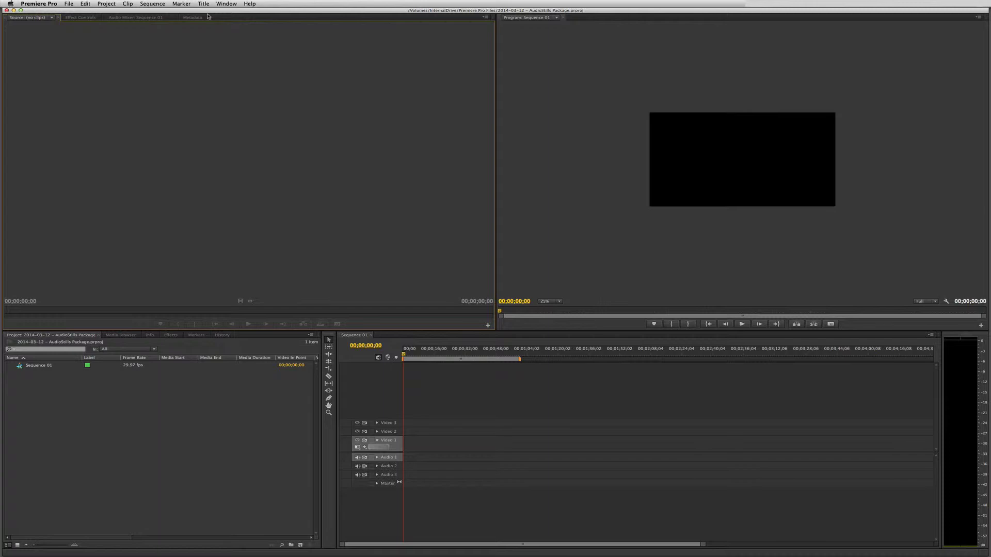
Select the Editing workspace and browse the media on InternalDrive to the Resized Images folder
click(227, 4)
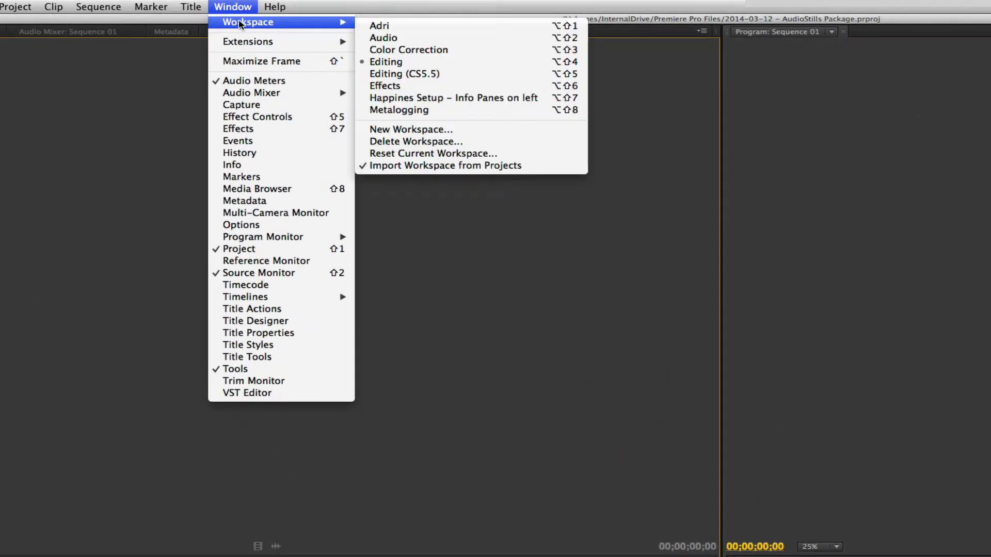
click(418, 66)
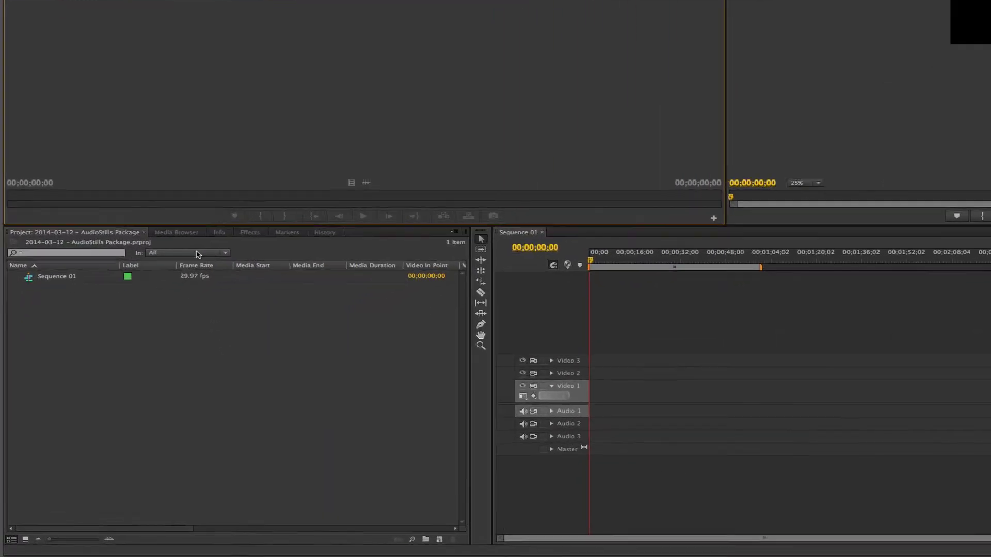
click(182, 223)
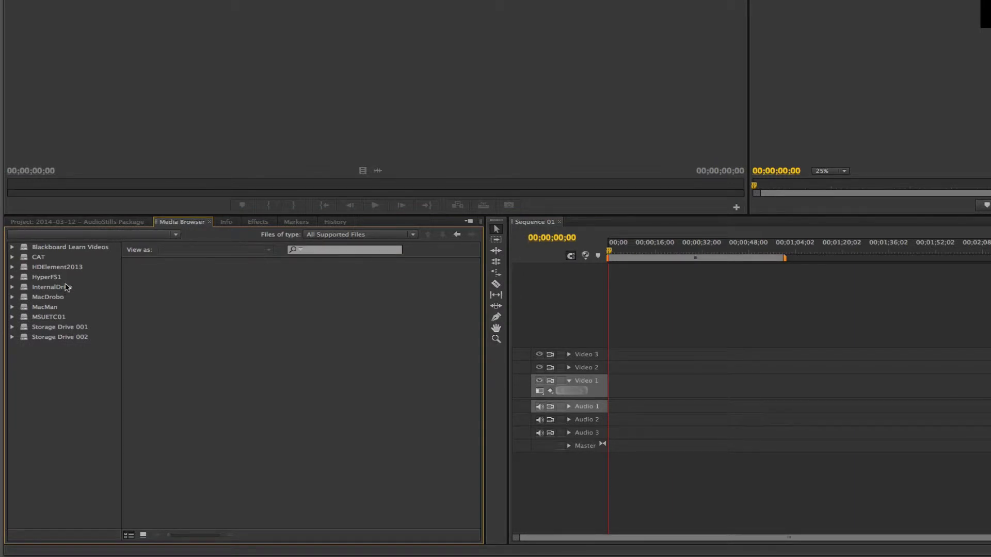
click(12, 288)
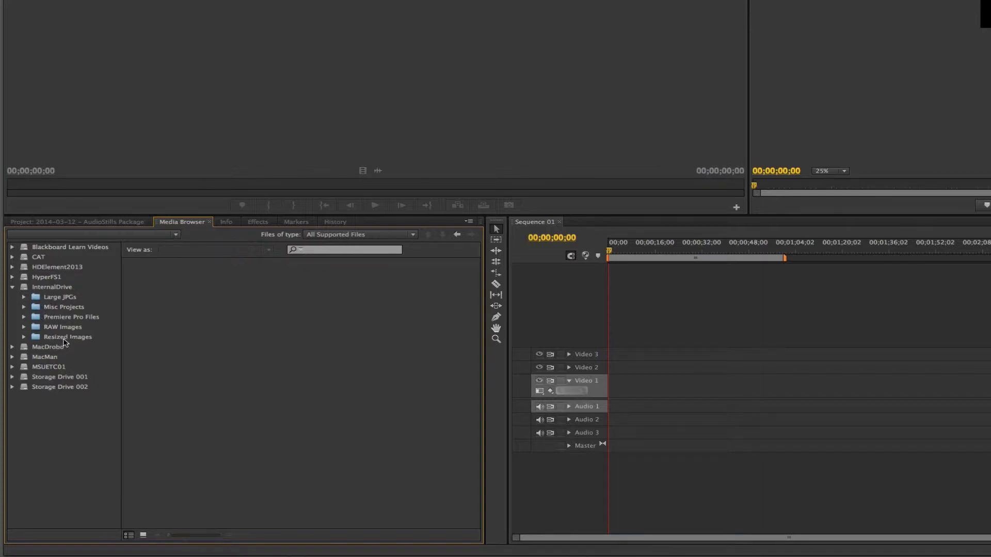
click(52, 288)
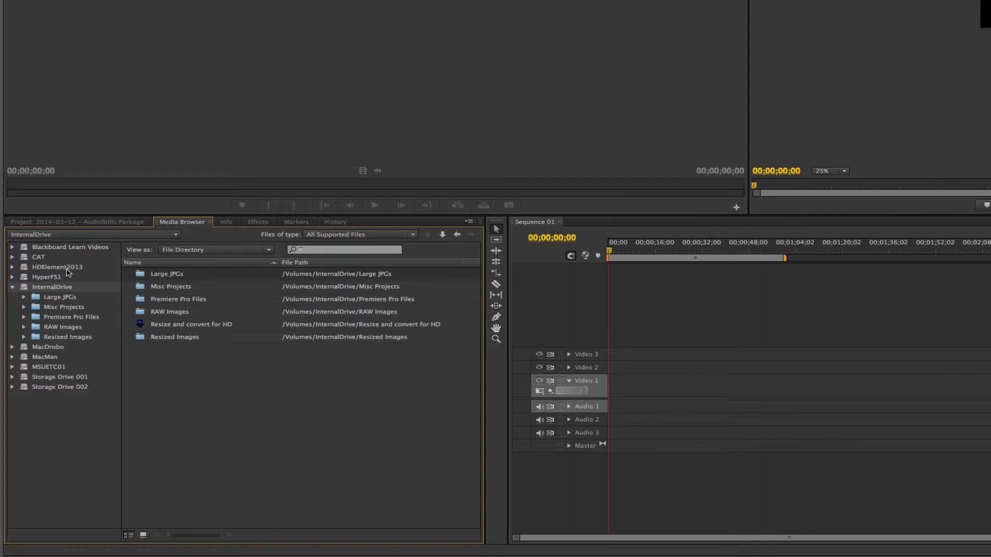
click(72, 338)
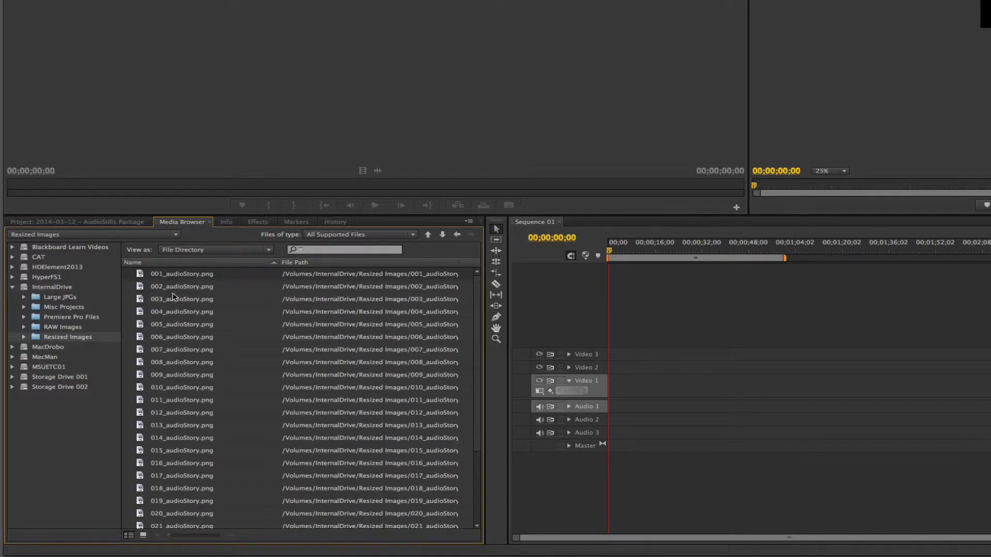
Import the whole Resized Images folder from InternalDrive into the project
scroll(176, 298, down, 3)
scroll(175, 298, up, 2)
scroll(176, 298, up, 2)
click(47, 289)
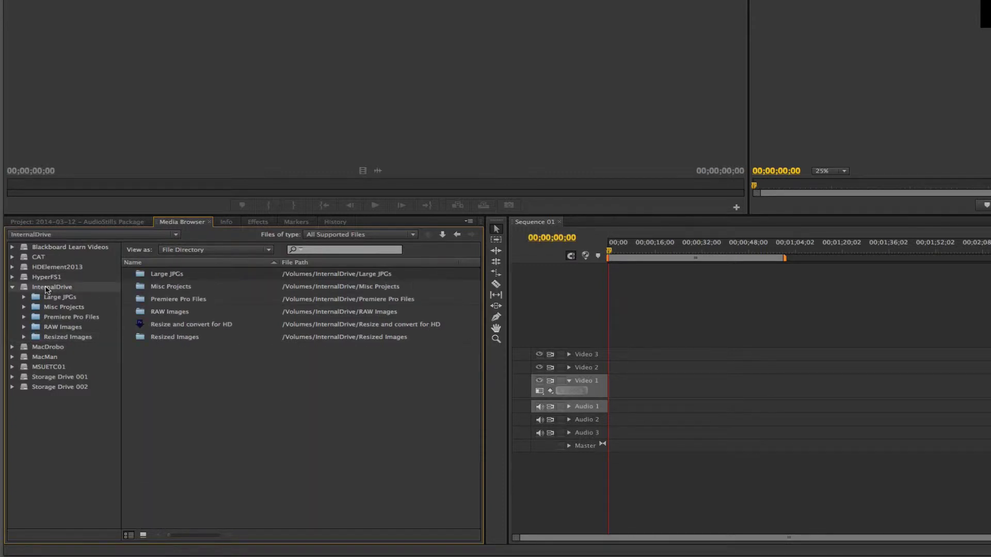
click(159, 342)
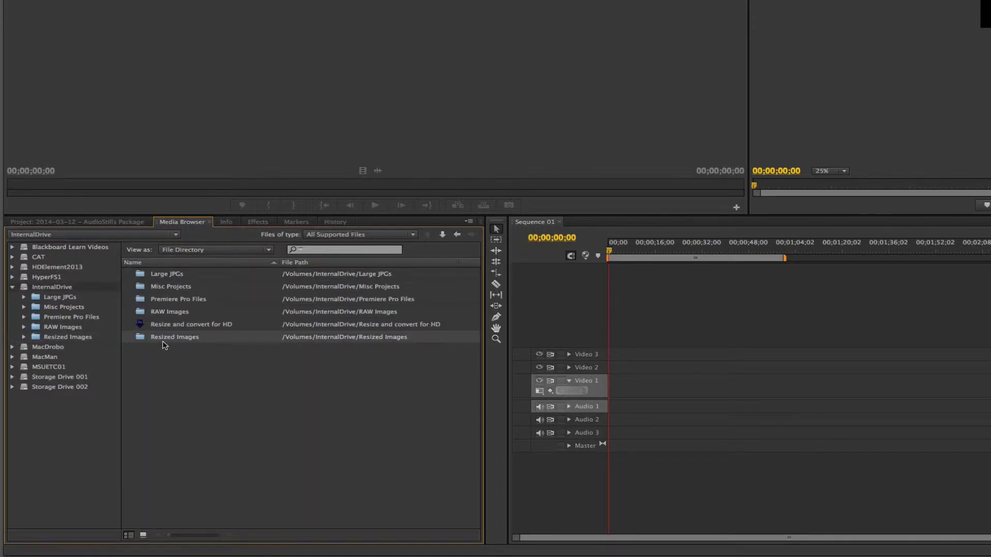
right_click(176, 342)
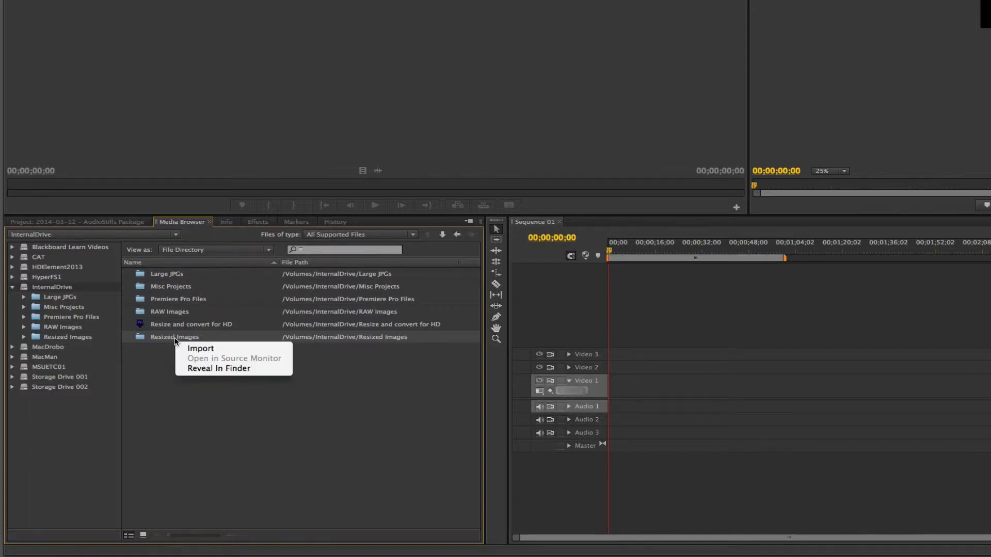
click(208, 349)
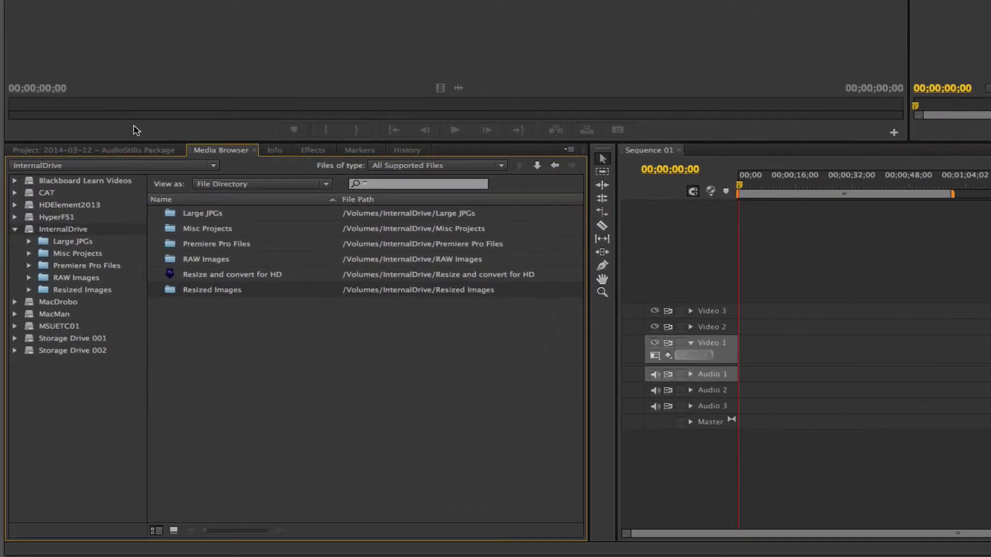
Show the project's contents and expand the imported Resized Images bin to list its stills
click(71, 150)
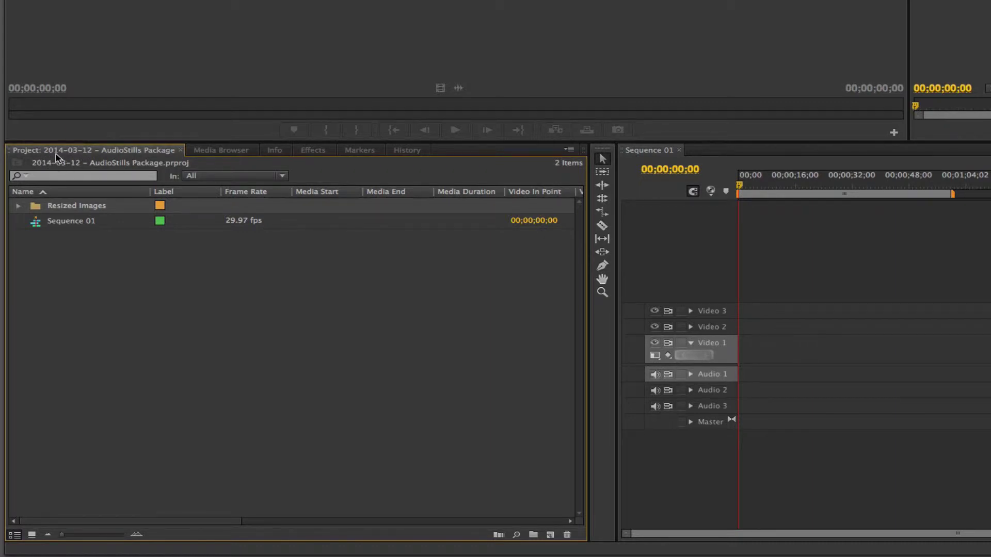
click(108, 308)
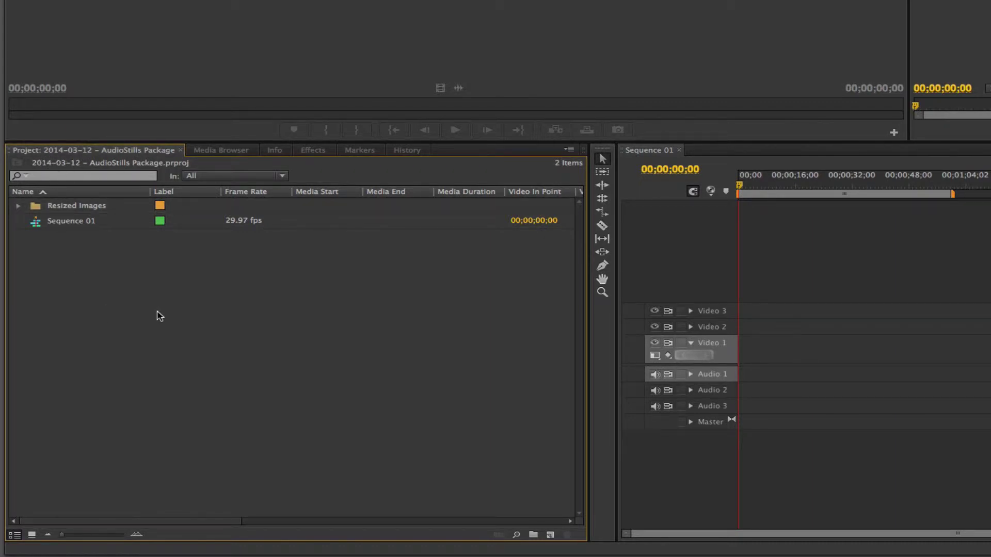
click(84, 209)
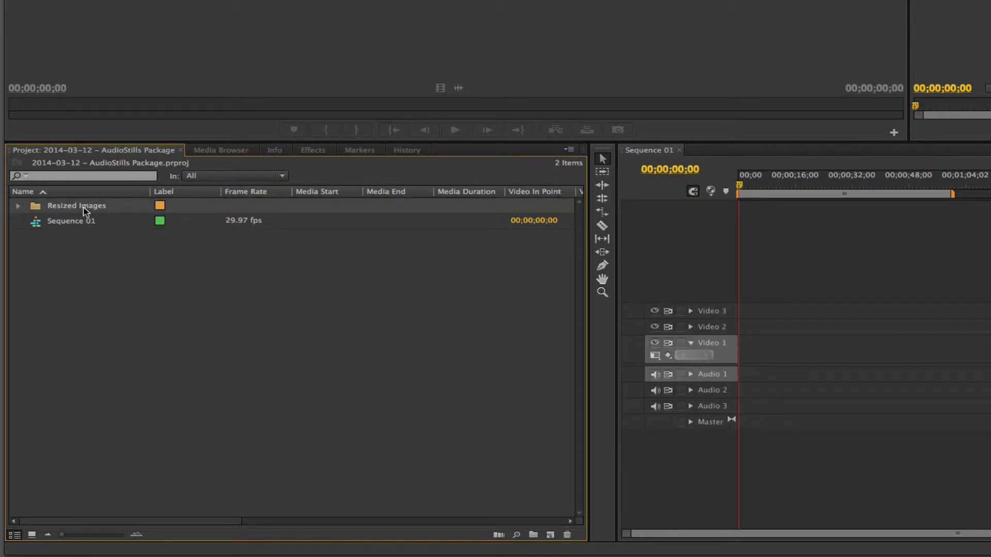
click(19, 208)
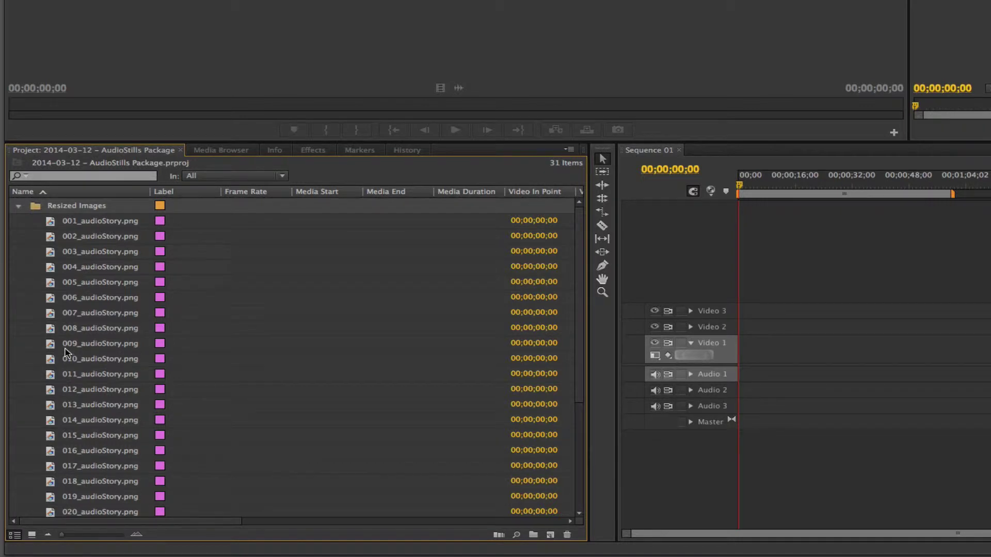
Display the project items as icons, look through the thumbnails in the Resized Images bin, and close the bin window
click(32, 537)
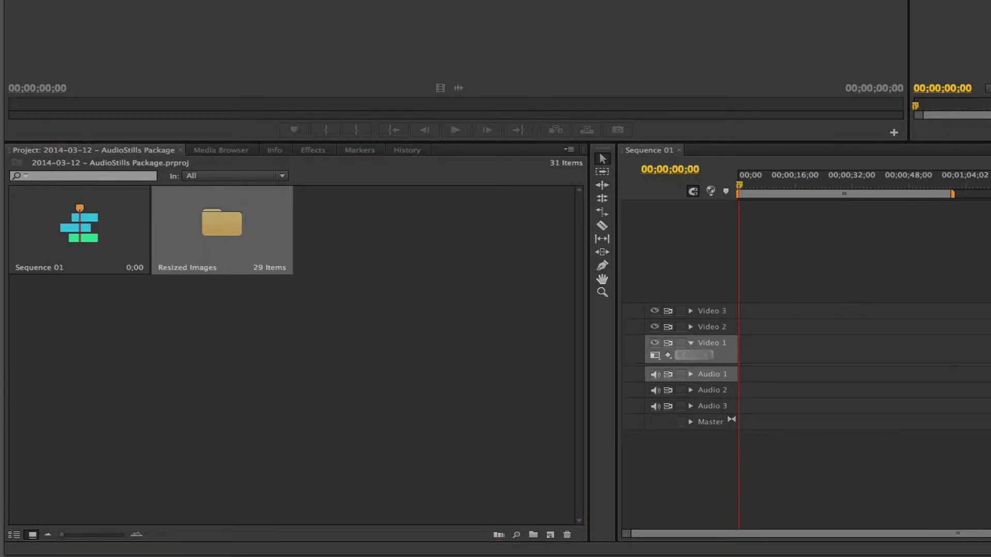
double_click(222, 225)
drag(491, 185, 504, 178)
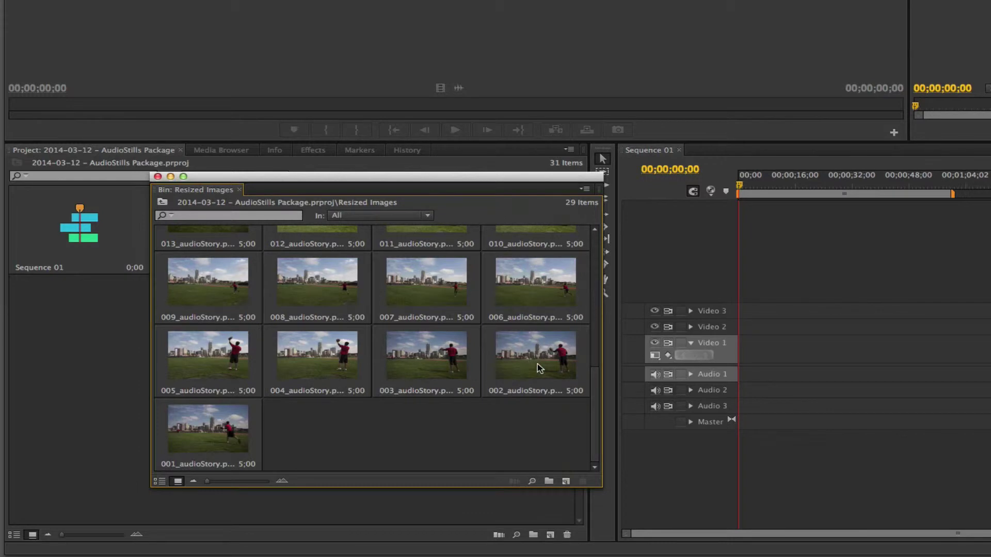
scroll(537, 367, up, 5)
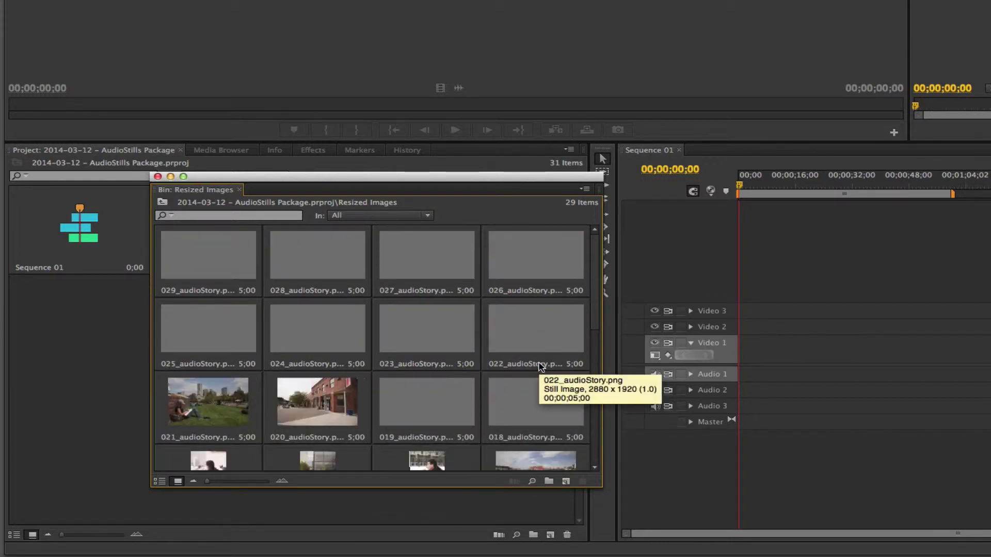
scroll(482, 337, down, 1)
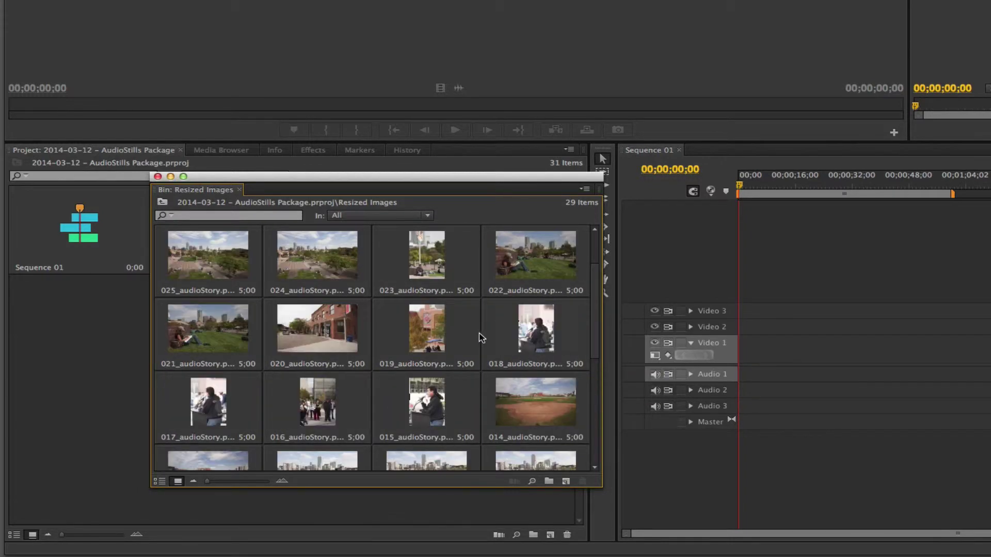
scroll(480, 338, up, 1)
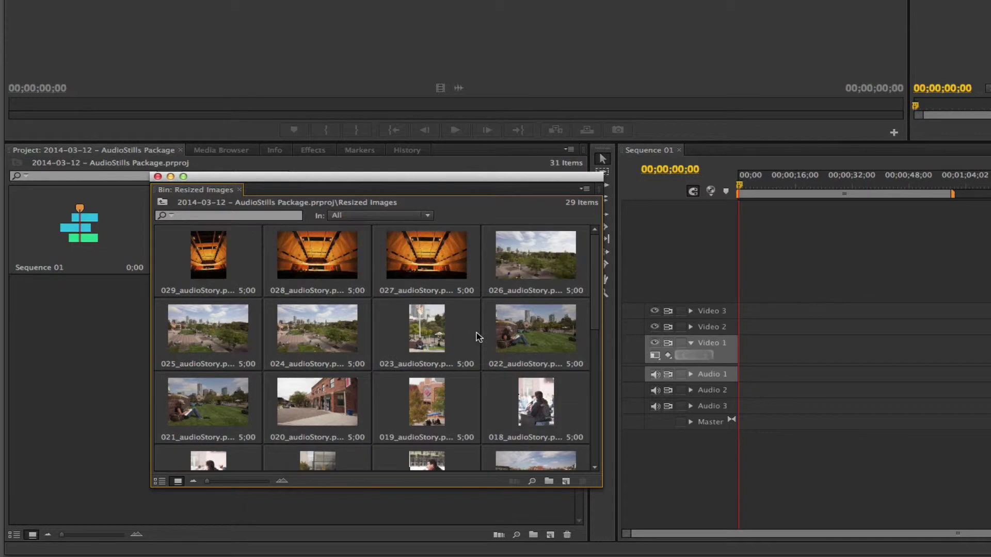
click(158, 177)
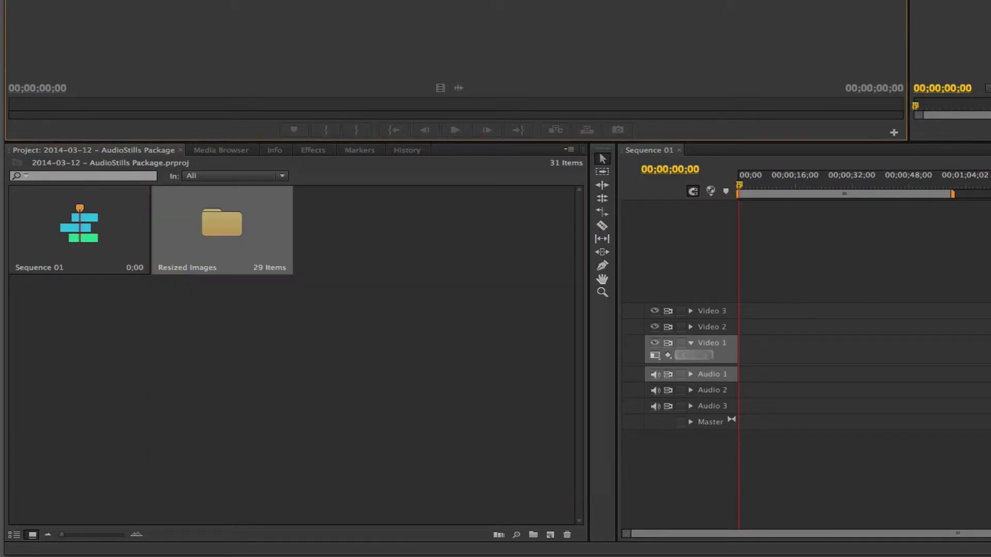
Return the project items to list view and look through the still files in the Resized Images bin
click(16, 537)
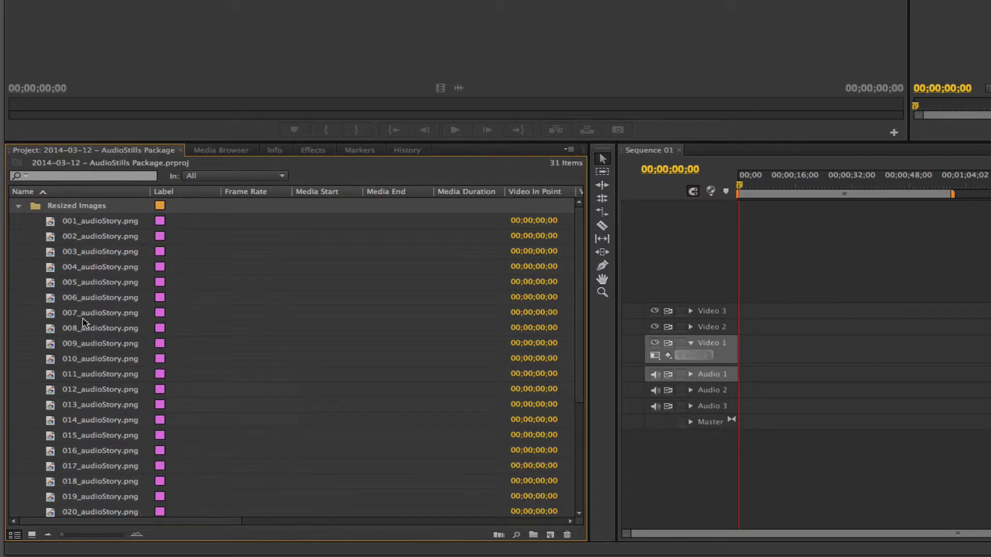
scroll(82, 318, down, 1)
scroll(85, 335, down, 4)
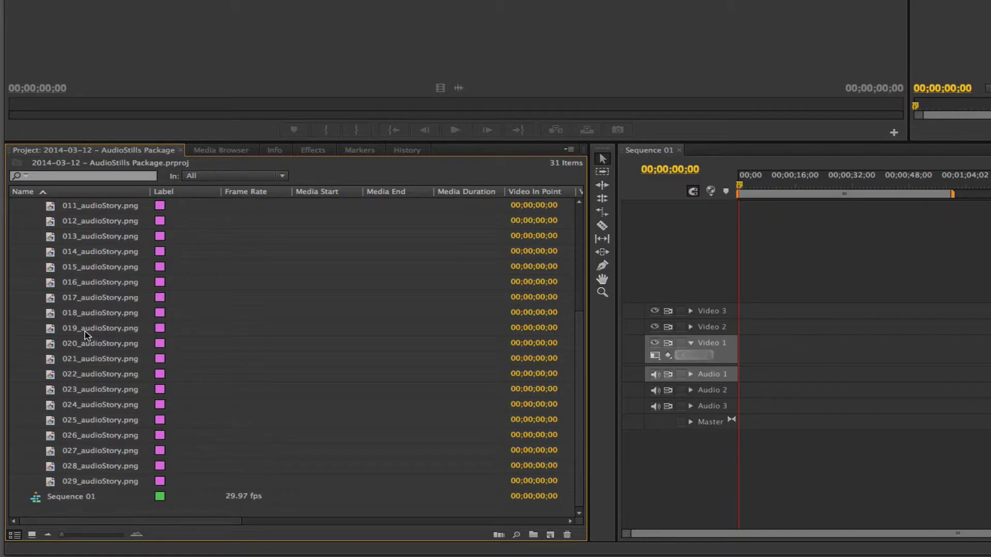
scroll(85, 335, up, 5)
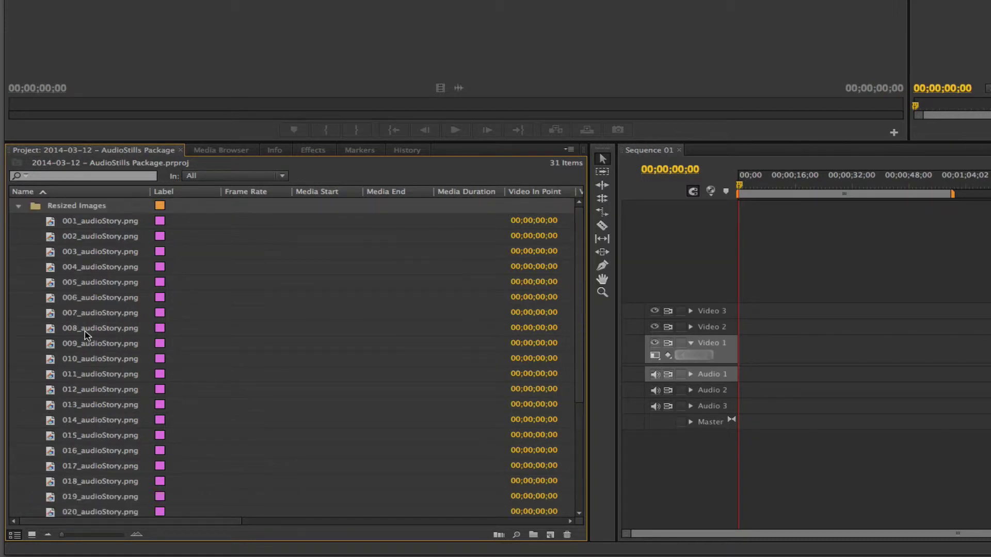
Load 001_audioStory.png in the source monitor and place it at the start of Video 1, enlarged in the timeline
double_click(51, 224)
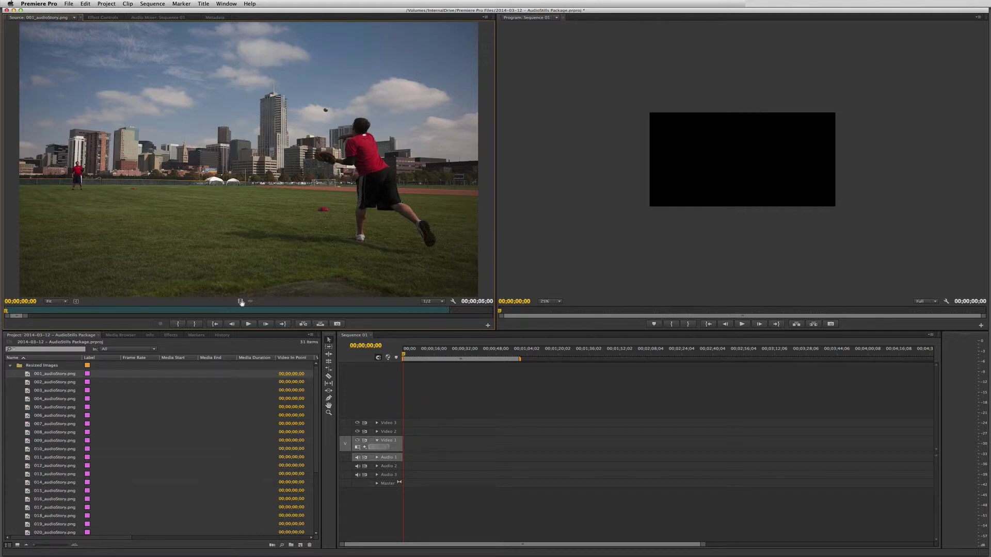
drag(240, 302, 438, 441)
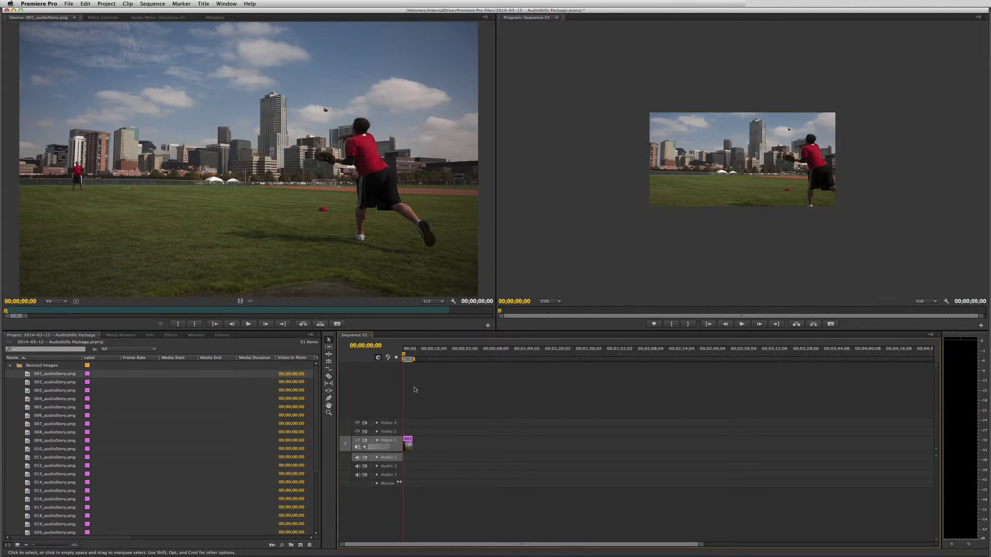
key(equal)
key(equal)
key(equal)
key(equal)
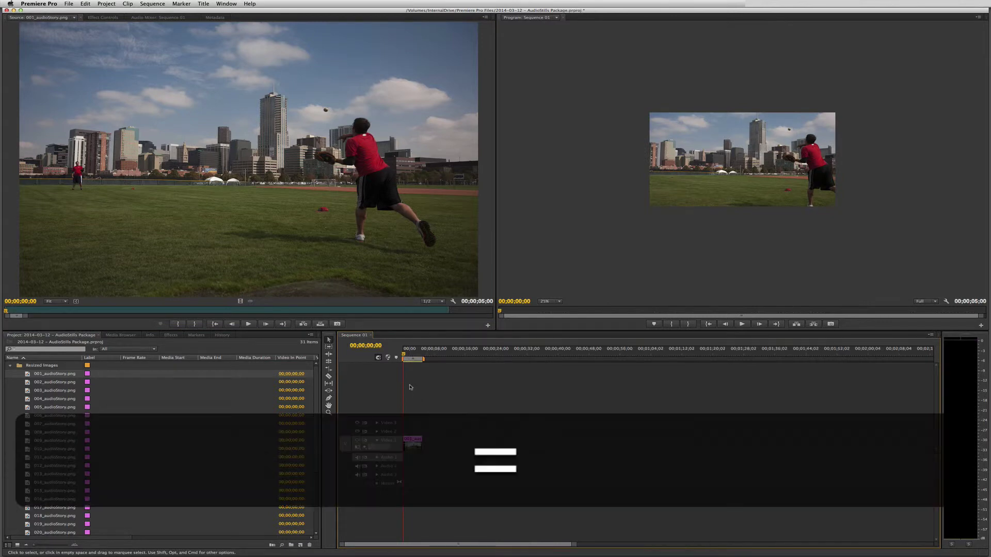
key(equal)
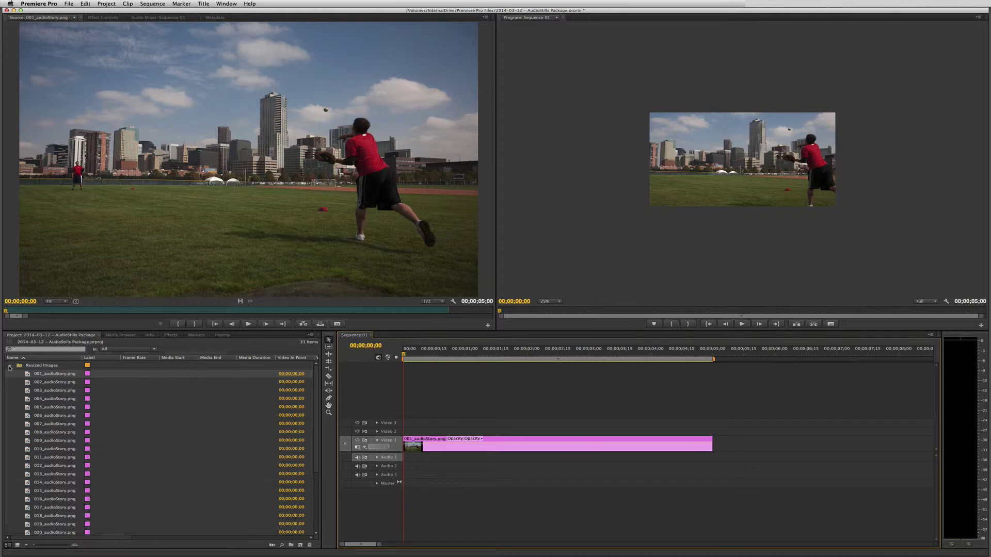
In the General preferences, enable Default scale to frame size and set the still image default duration to 90 frames
click(9, 365)
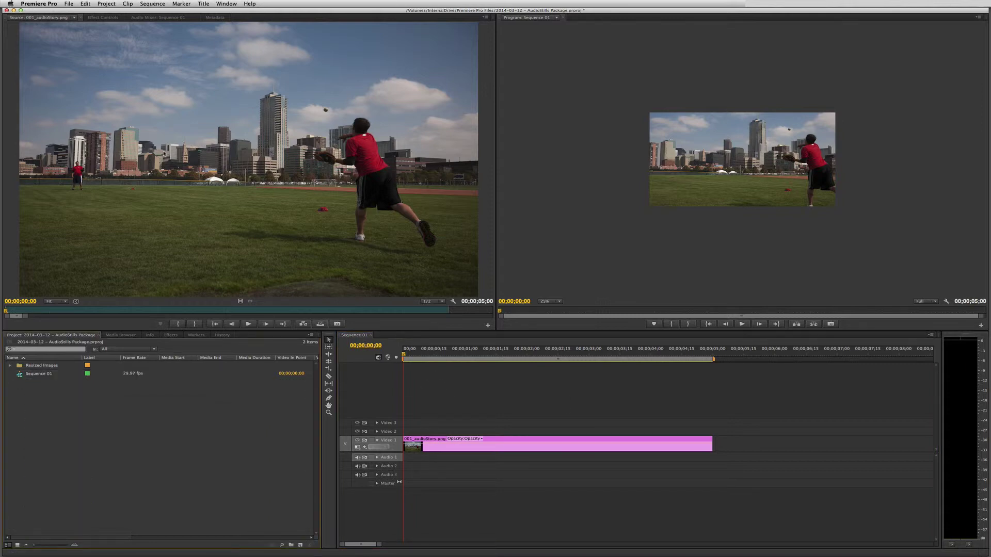
click(41, 3)
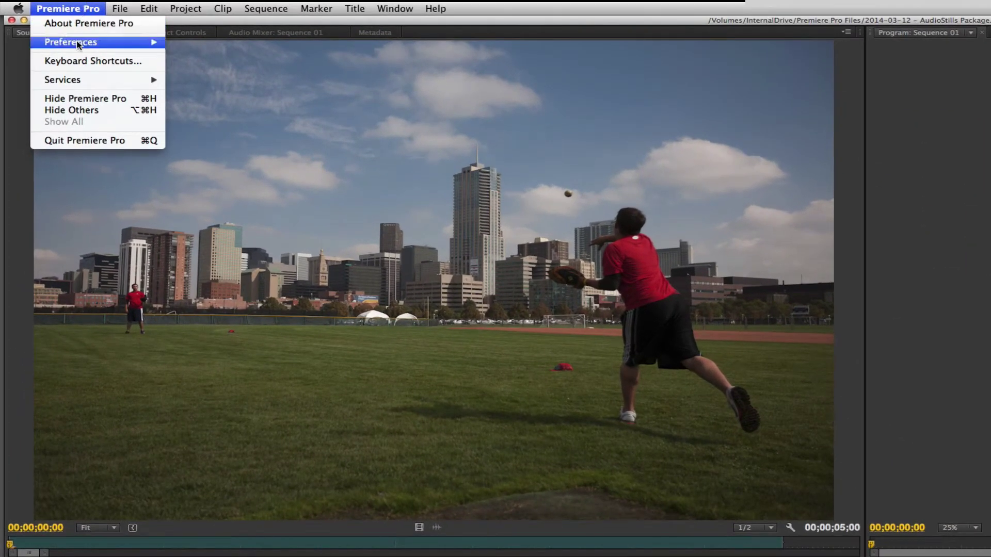
mouse_move(78, 42)
click(177, 41)
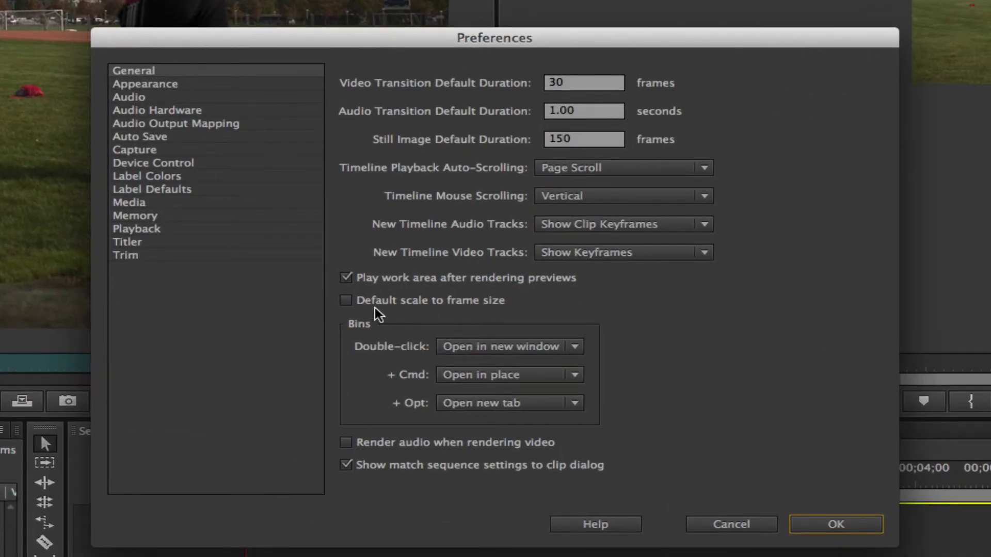
click(346, 301)
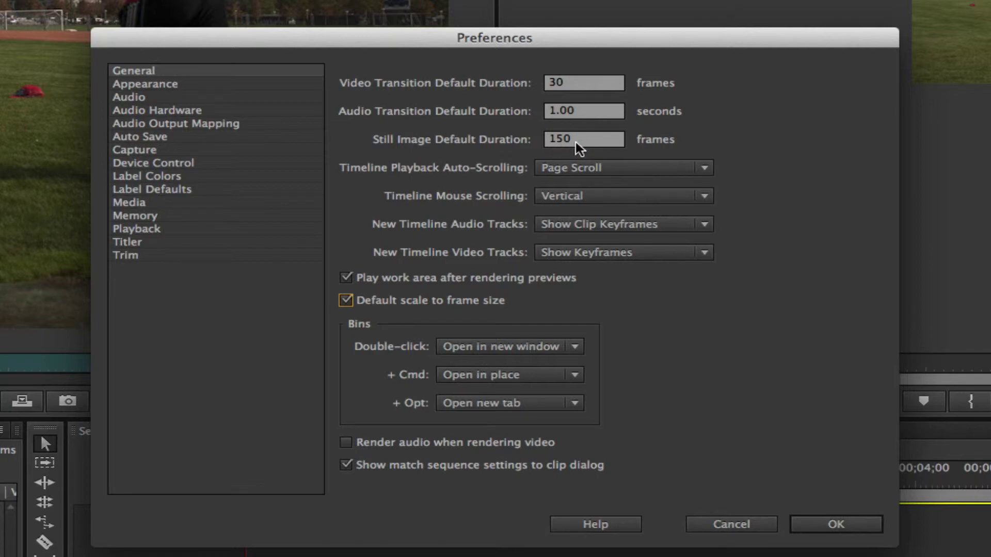
drag(586, 147, 523, 140)
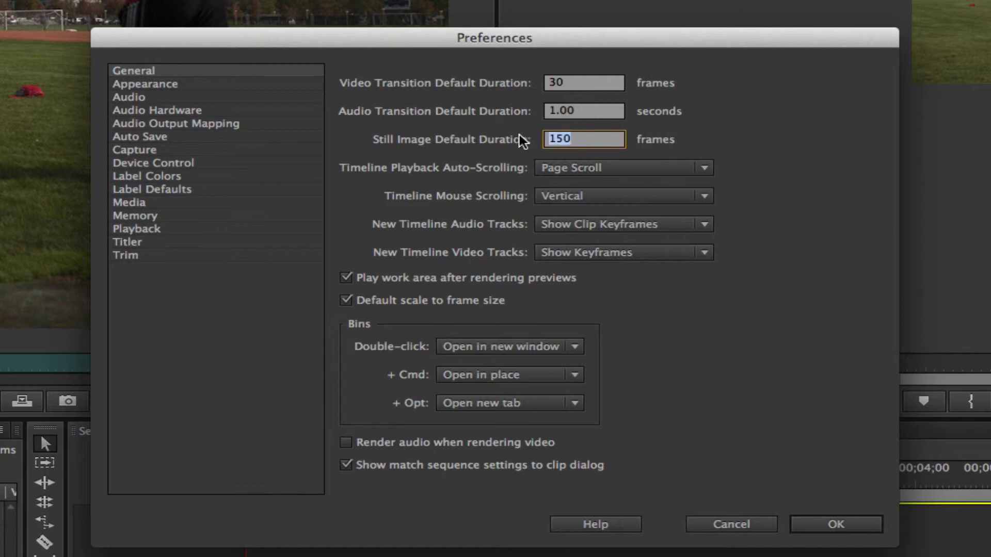
text(90)
click(837, 524)
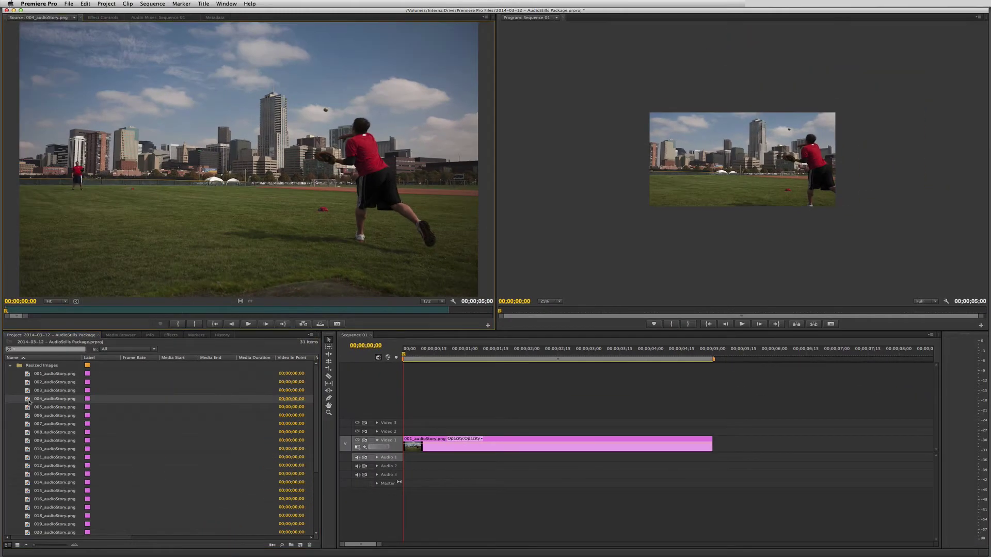
Place 004_audioStory.png directly after the first still on Video 1 and scrub to it to check its framing and duration
drag(258, 197, 686, 425)
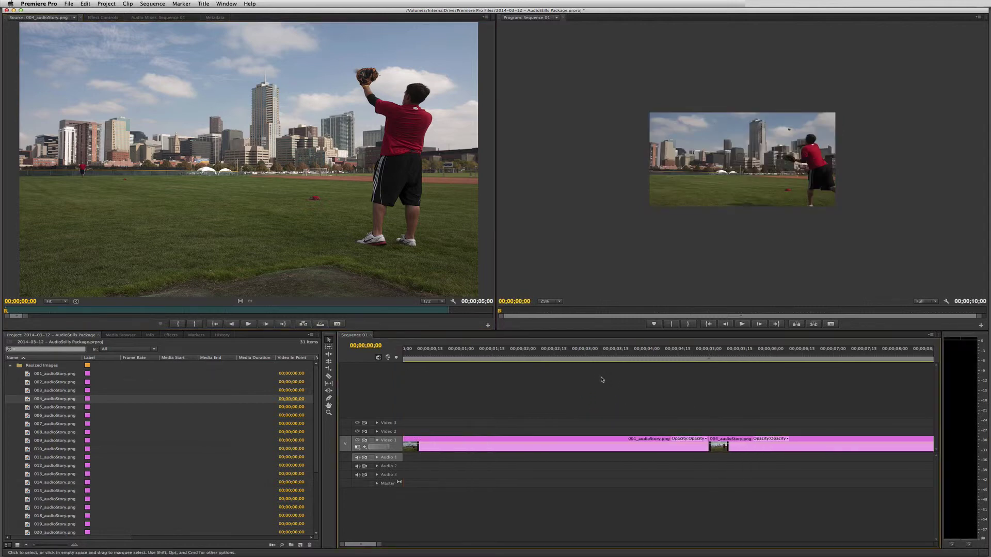
key(End)
click(510, 354)
drag(511, 355, 411, 354)
scroll(430, 378, up, 8)
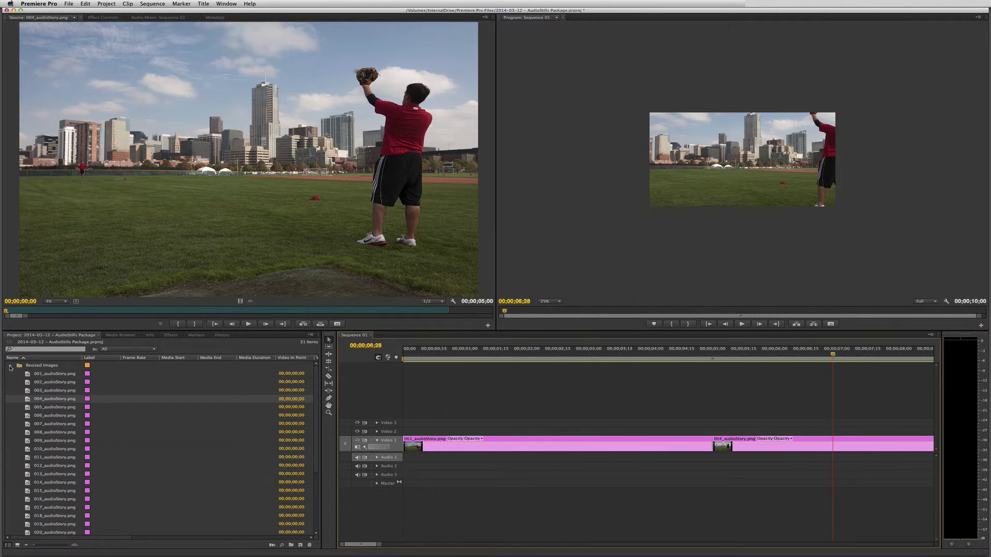
Delete the Resized Images bin from the project together with its clip references in the sequence
click(10, 366)
click(24, 367)
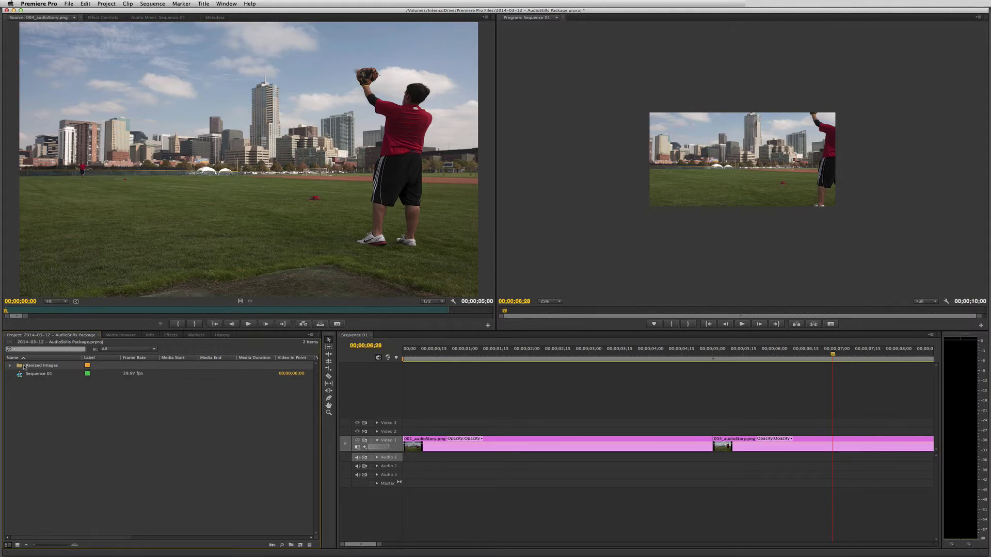
key(BackSpace)
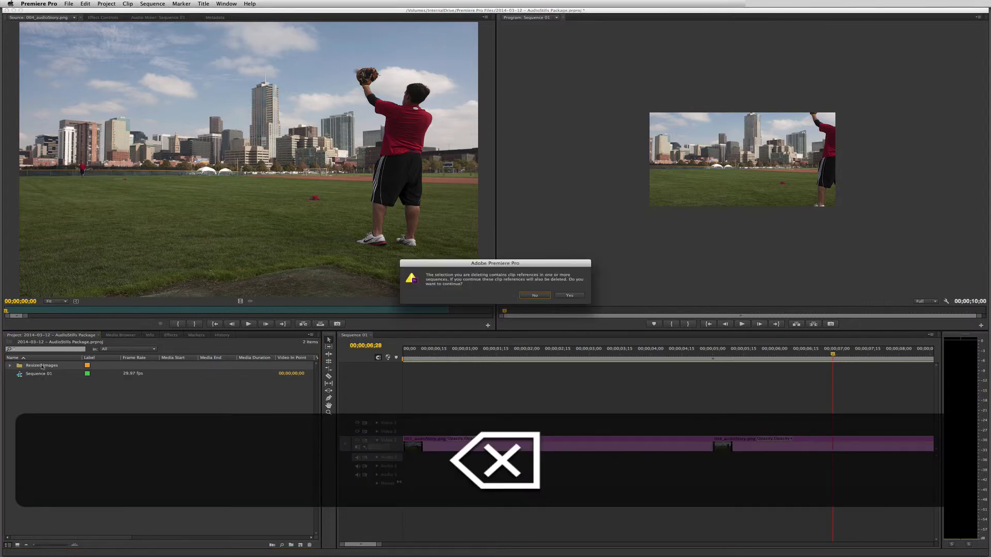
click(567, 296)
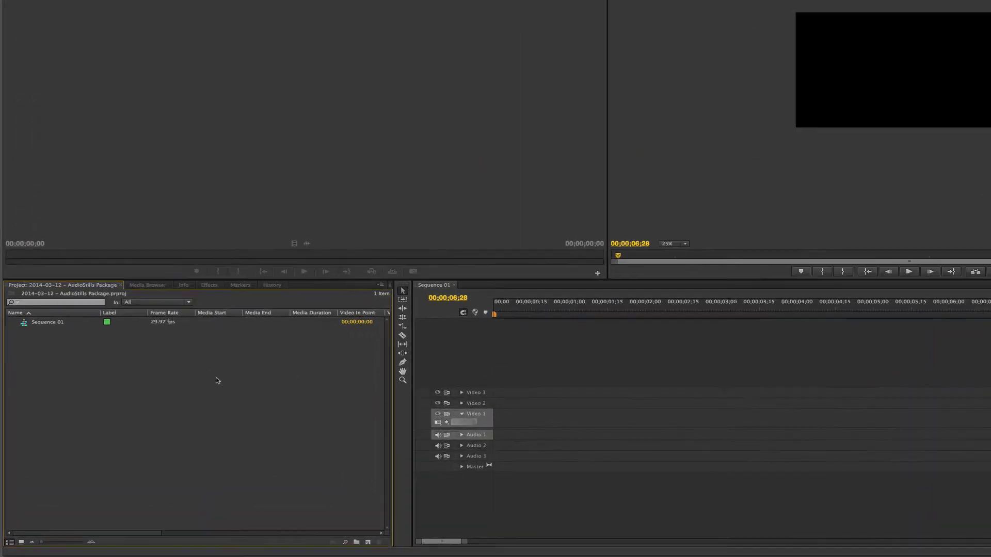
Import the Resized Images folder from InternalDrive again so its stills use the new preference settings
click(156, 284)
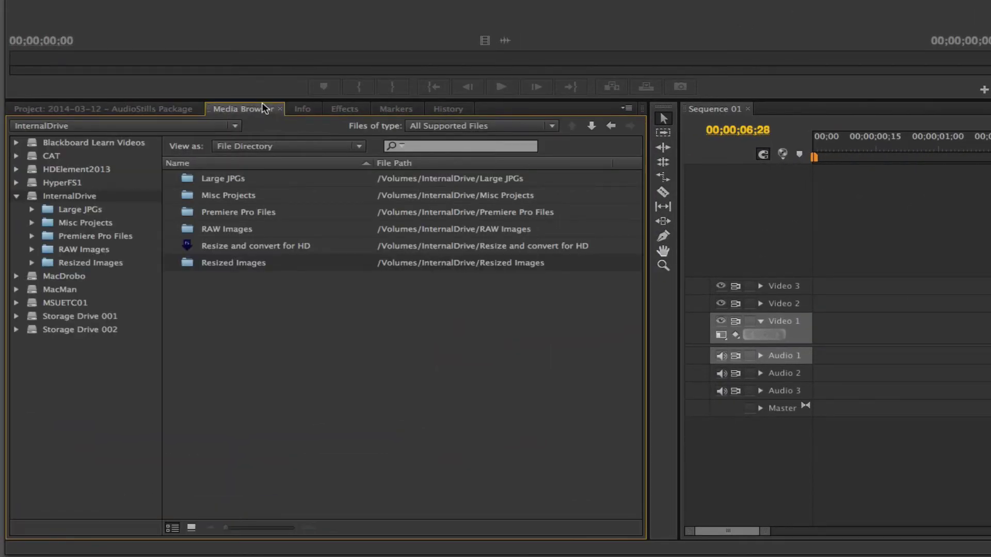
right_click(189, 262)
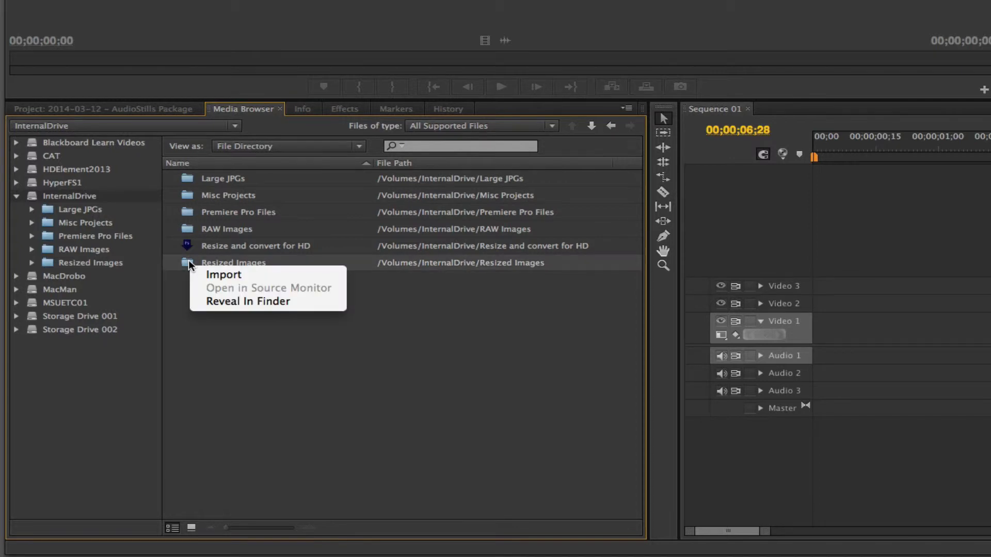
click(227, 274)
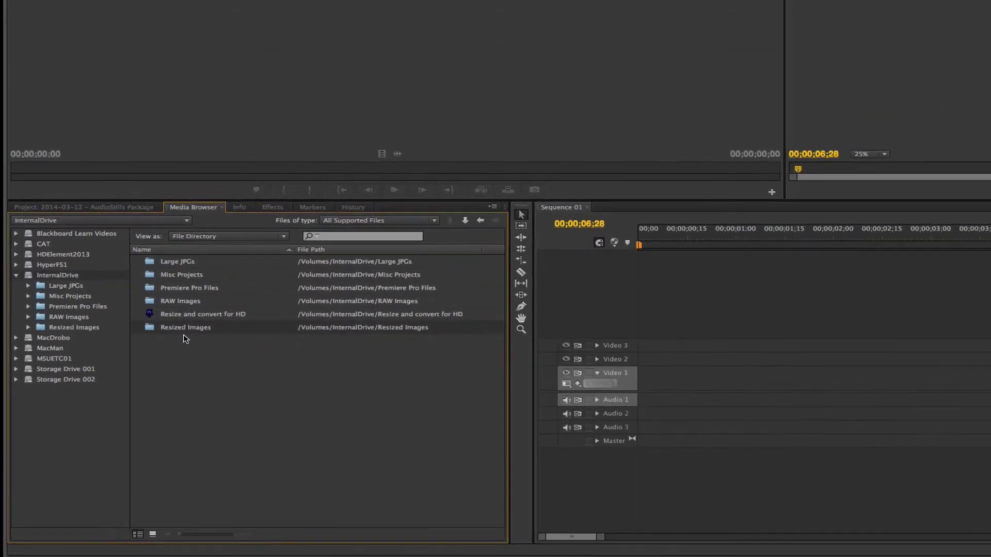
Place 001_audioStory.png from the re-imported Resized Images bin at the start of Video 1
click(81, 207)
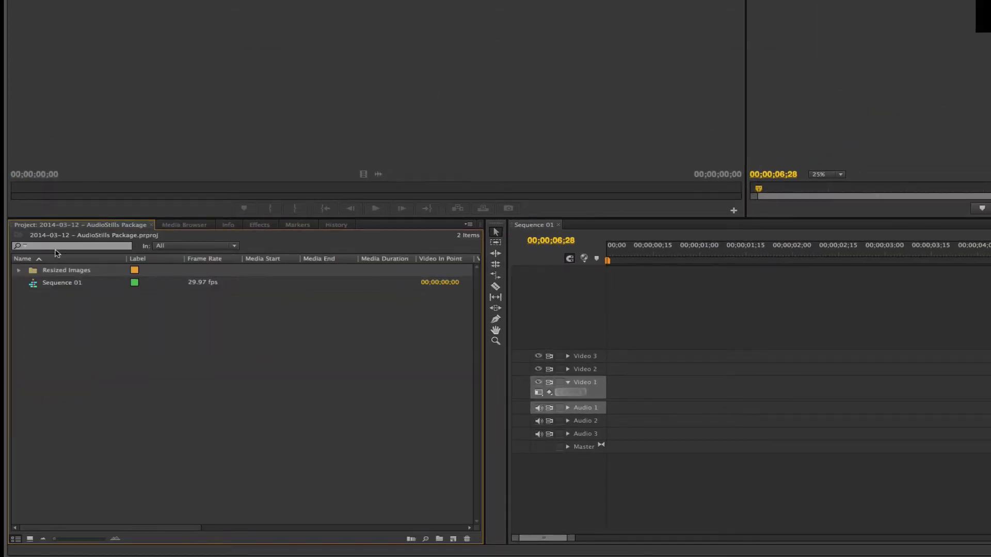
click(19, 270)
double_click(45, 285)
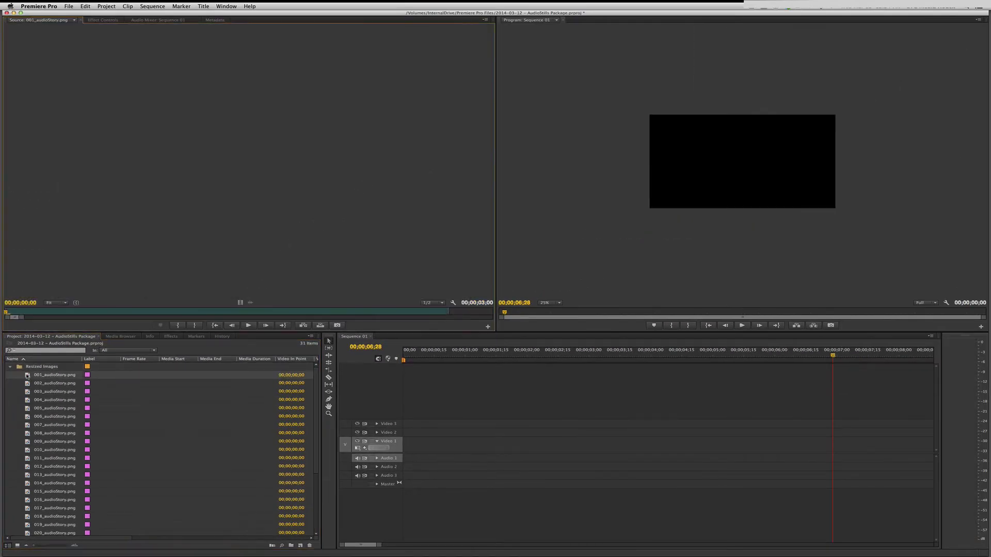
drag(233, 257, 398, 450)
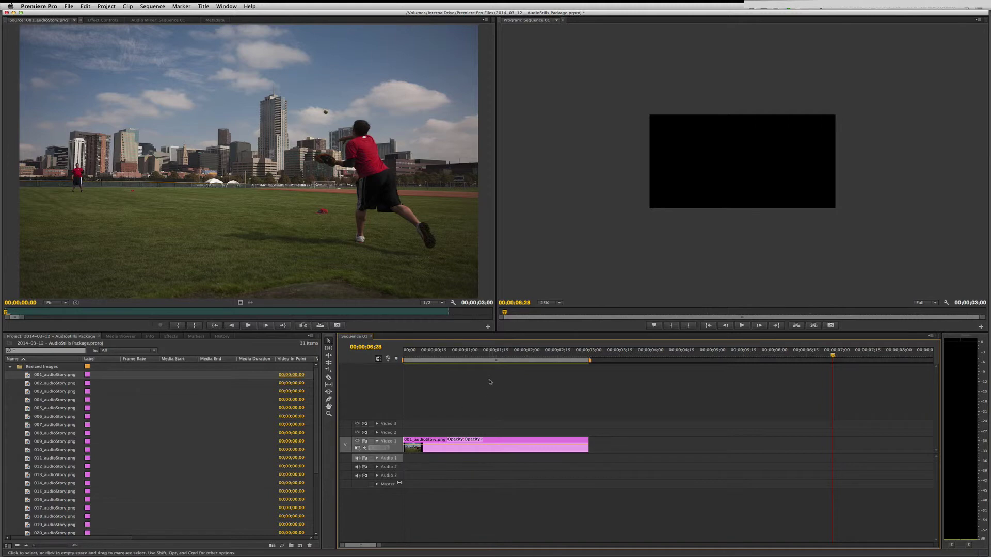
Scrub through the placed still to examine its framing and length, and inspect the clip's Scale to Frame Size option
click(479, 356)
drag(480, 355, 434, 355)
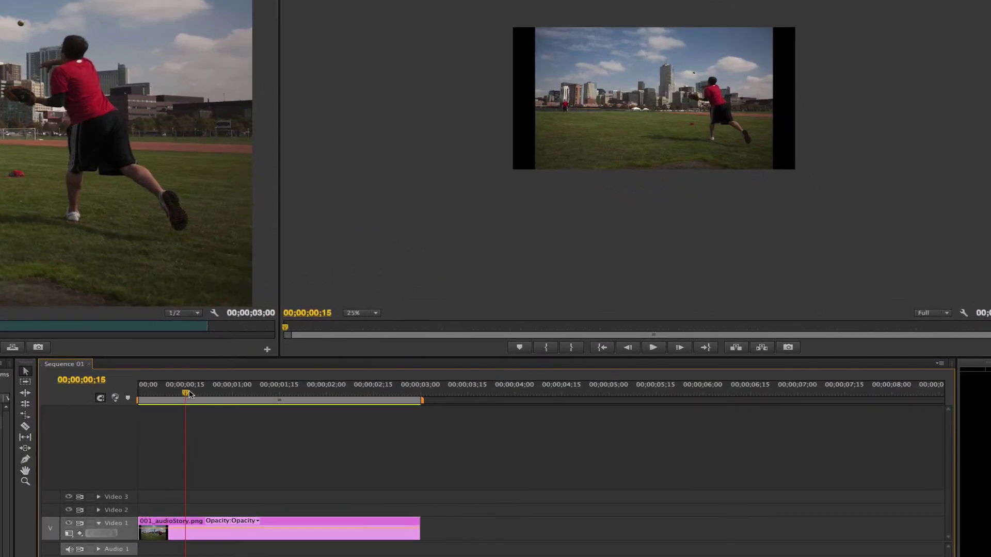
drag(190, 394, 188, 394)
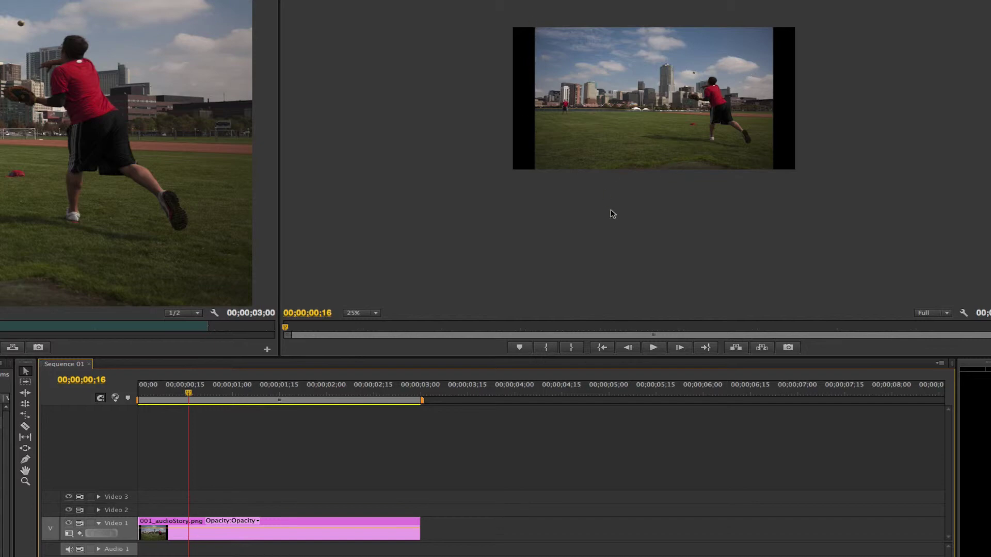
drag(414, 394, 145, 391)
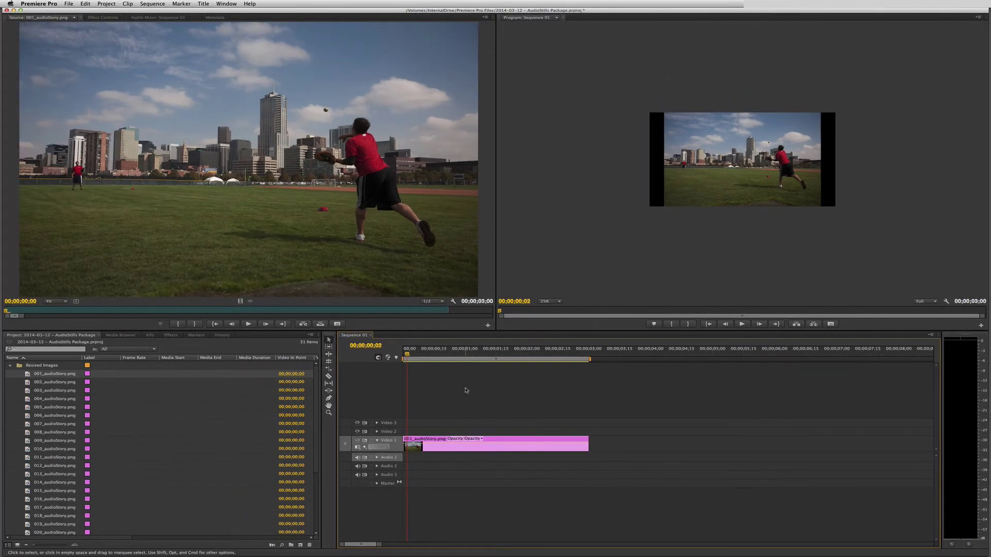
right_click(455, 451)
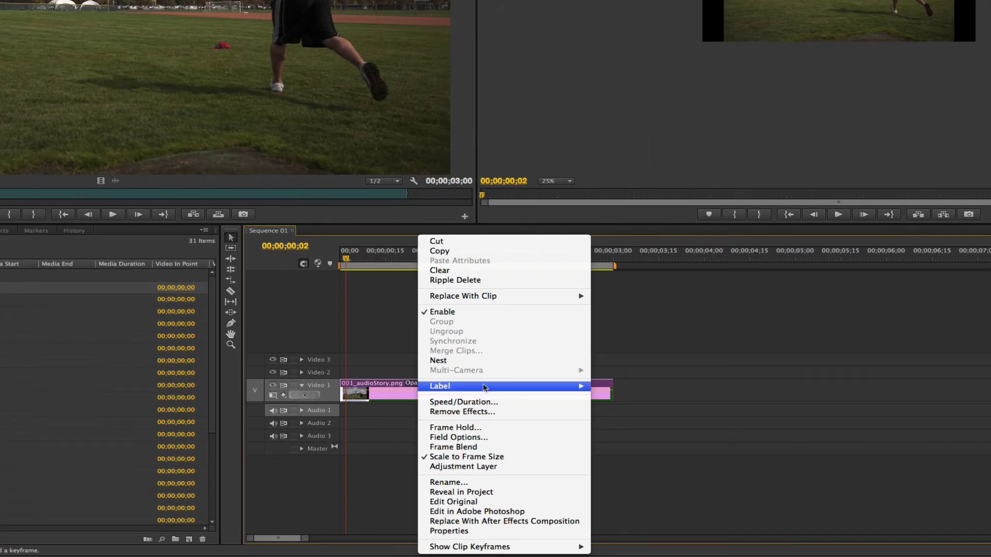
click(376, 332)
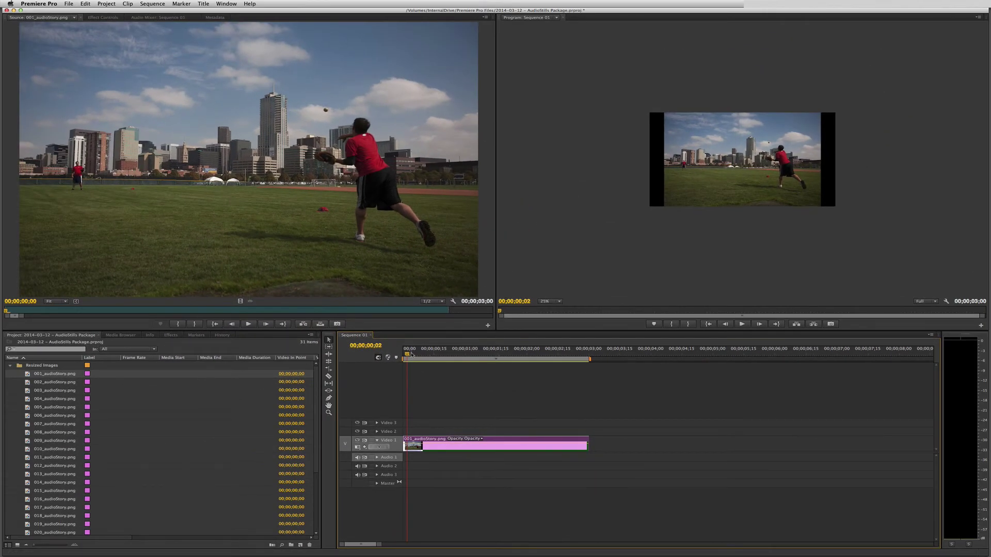
mouse_move(407, 354)
mouse_down()
mouse_move(416, 355)
mouse_move(405, 355)
mouse_up()
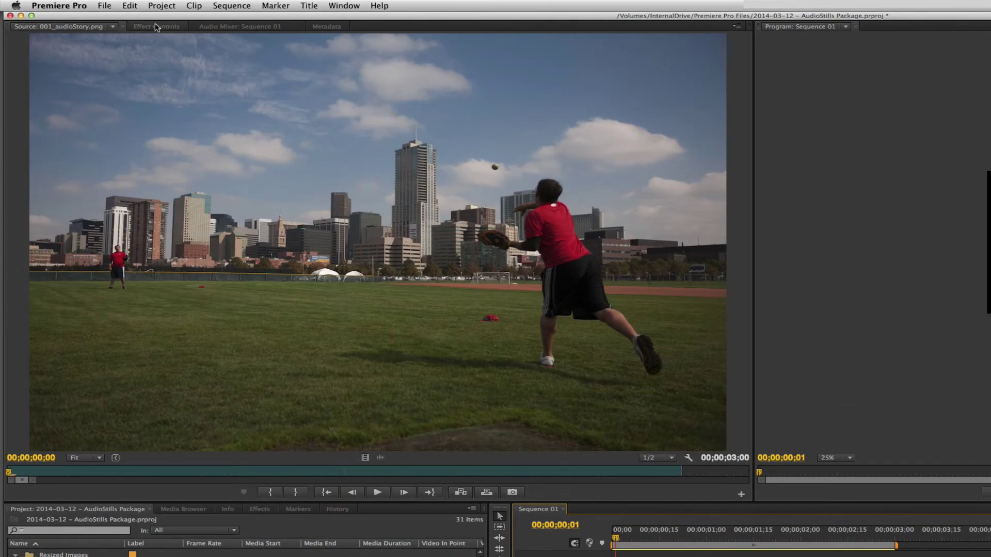
Set the Motion Scale of the 001_audioStory.png clip in the sequence to 120
click(156, 26)
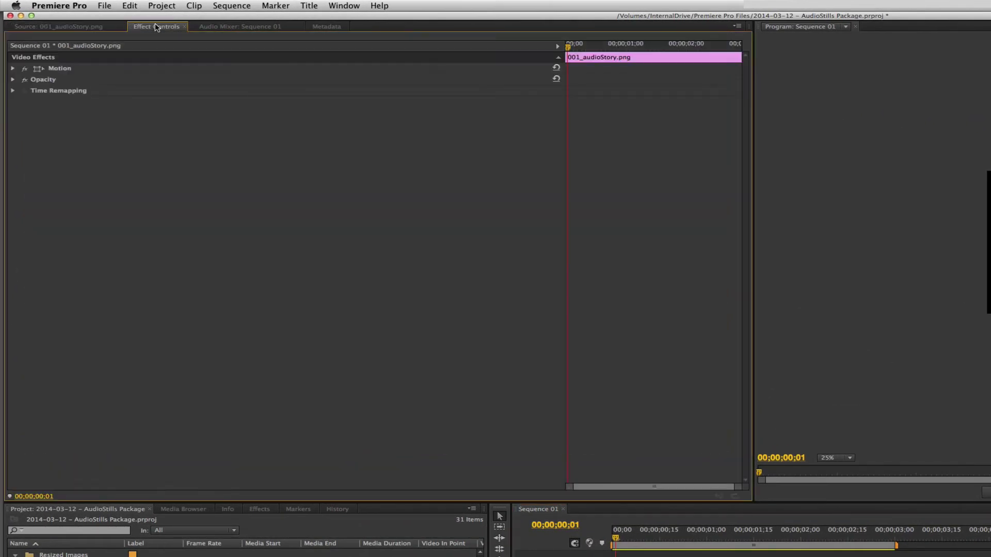
click(222, 27)
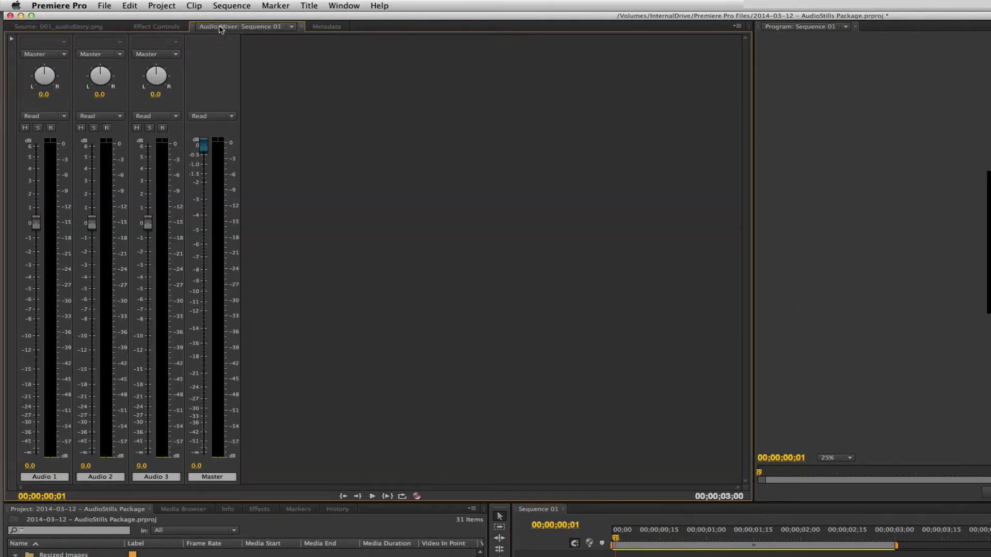
click(327, 27)
click(242, 26)
click(152, 27)
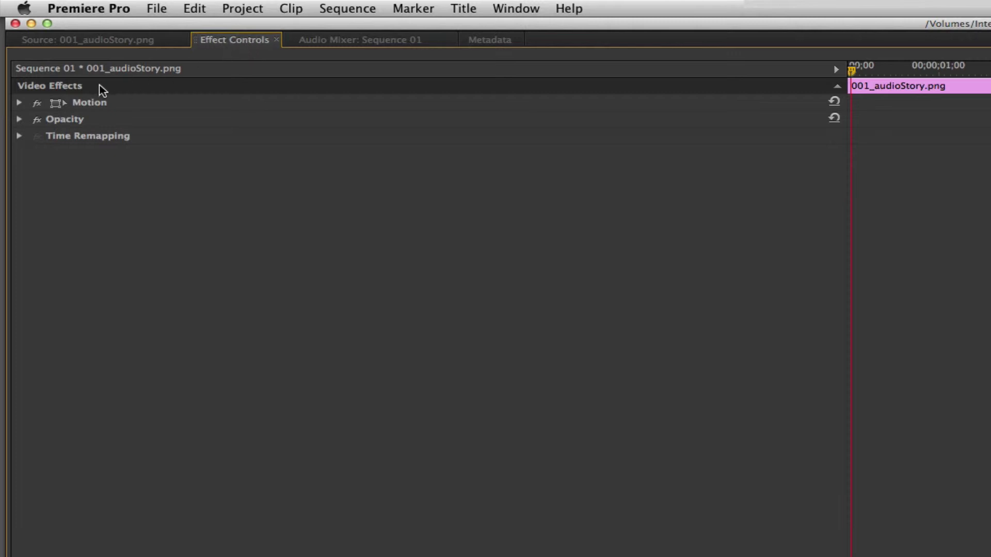
click(20, 102)
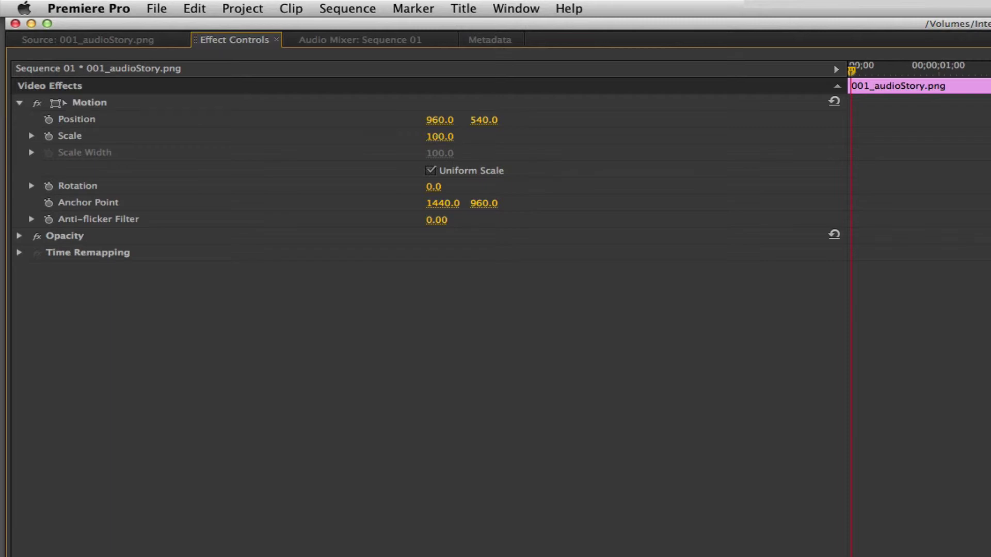
drag(440, 136, 449, 136)
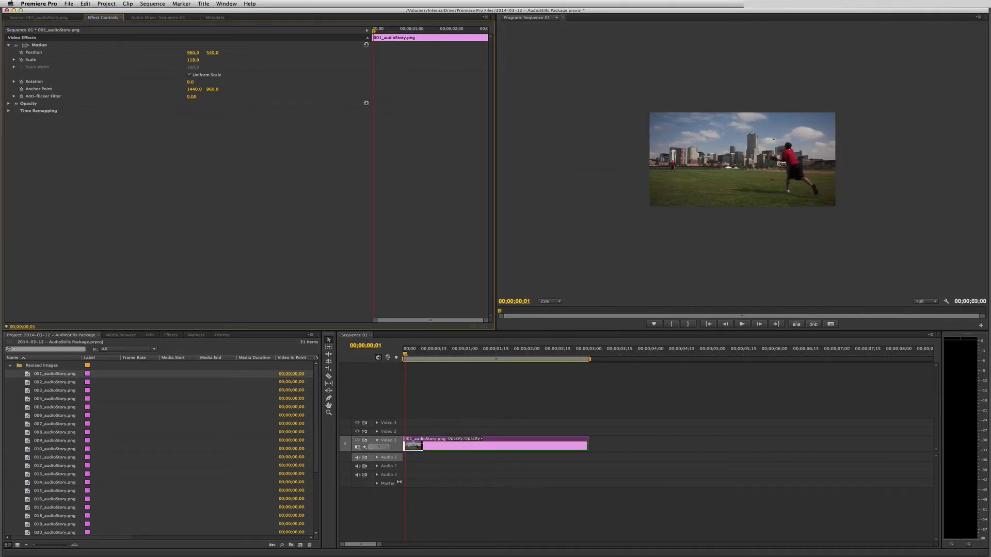
drag(193, 60, 194, 59)
scroll(43, 386, down, 5)
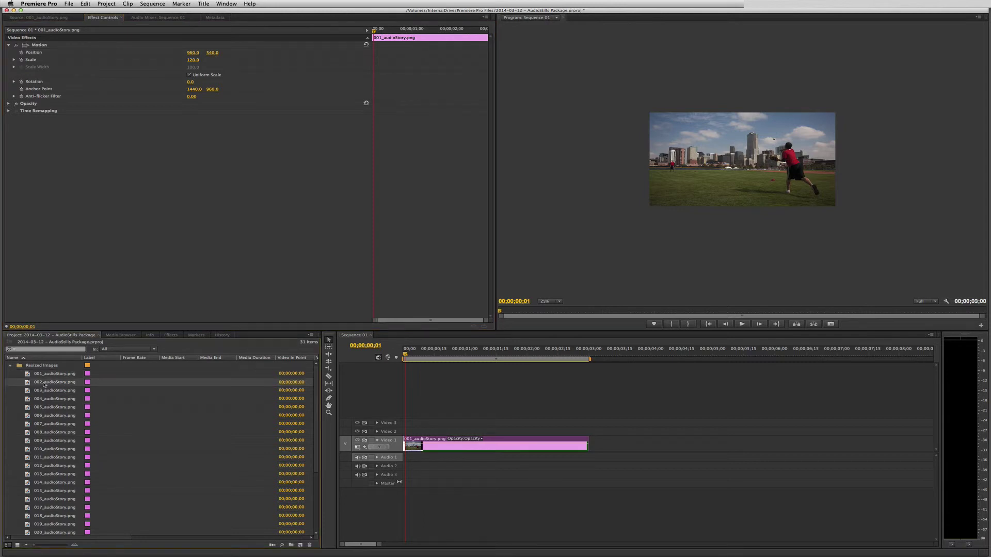
shift+click(73, 509)
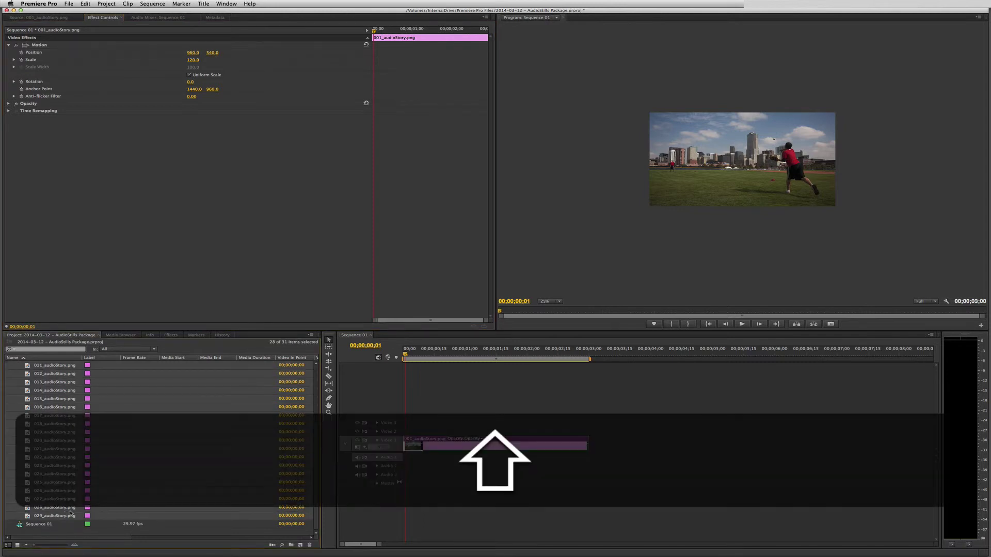
click(129, 532)
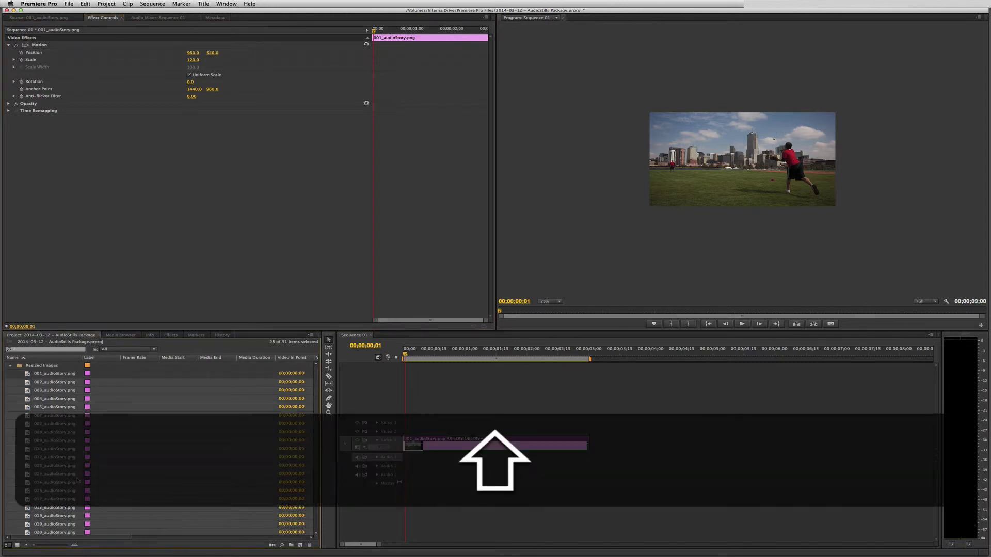
scroll(247, 435, up, 4)
Show the project items as thumbnails, then open the Resized Images bin and review its stills, selecting 001_audioStory.png through 014_audioStory.png
click(17, 545)
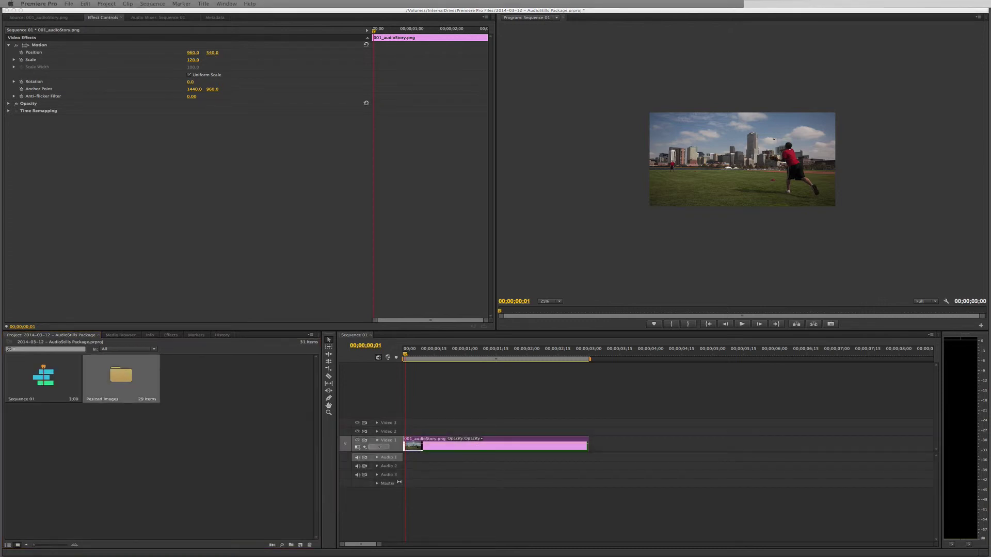
double_click(121, 376)
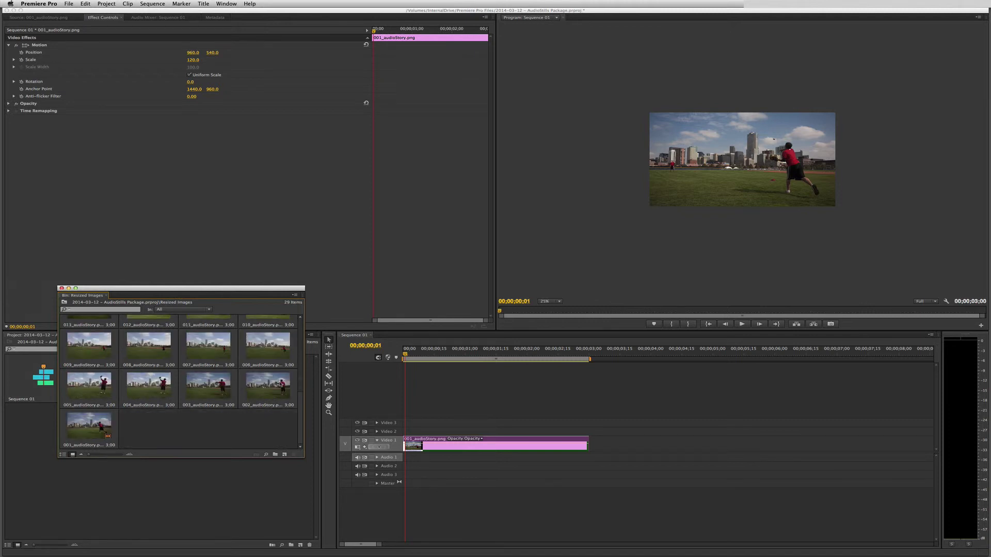
scroll(253, 400, up, 3)
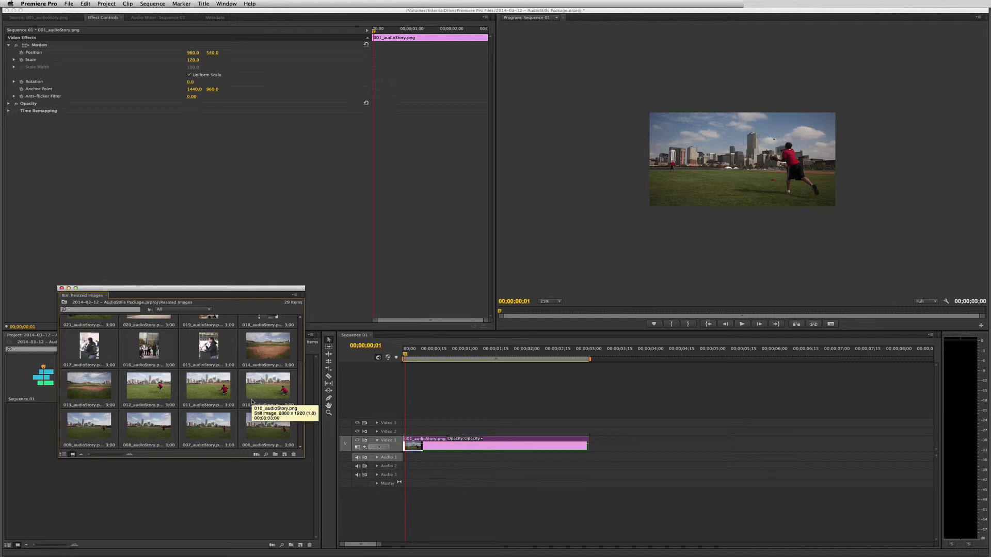
scroll(252, 402, up, 3)
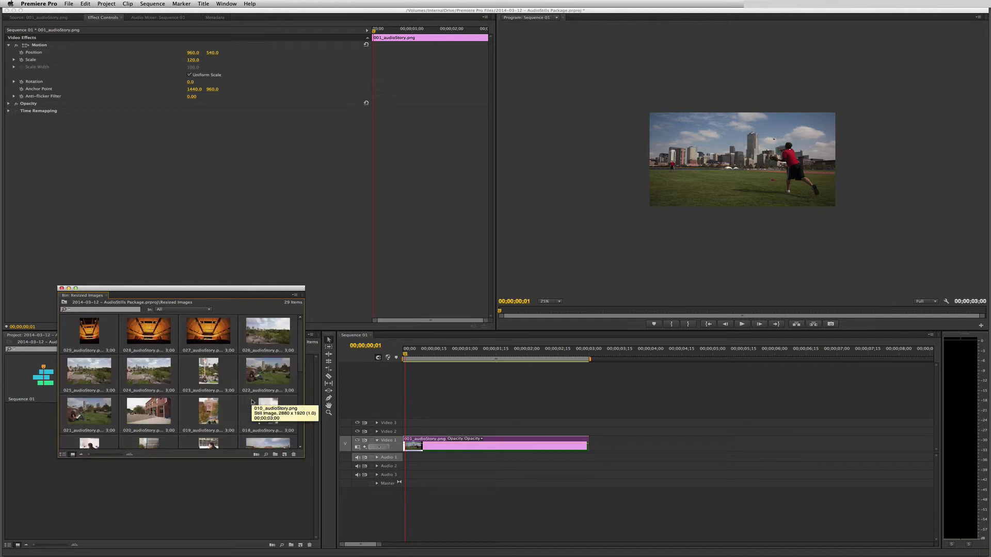
scroll(252, 402, down, 4)
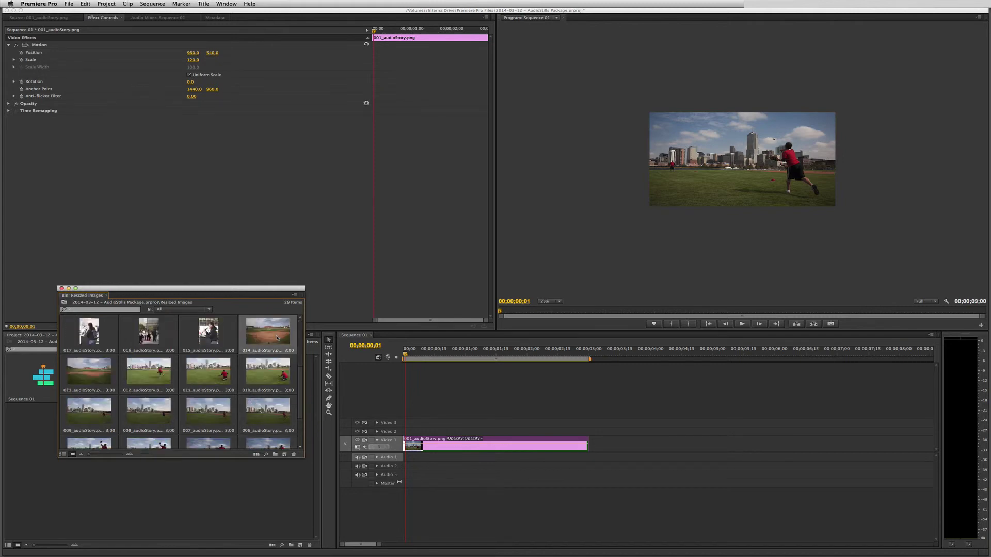
scroll(277, 338, down, 3)
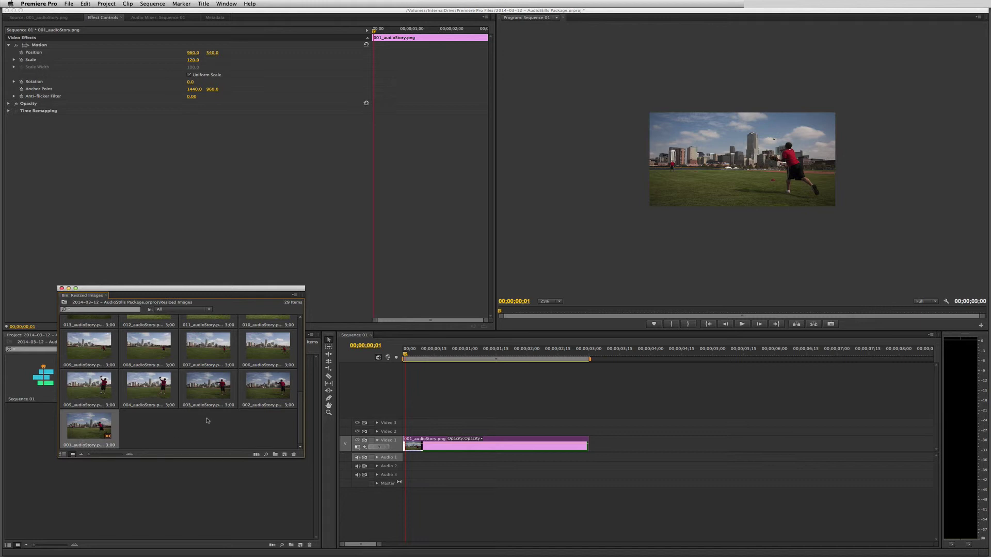
scroll(207, 420, up, 2)
shift+click(268, 346)
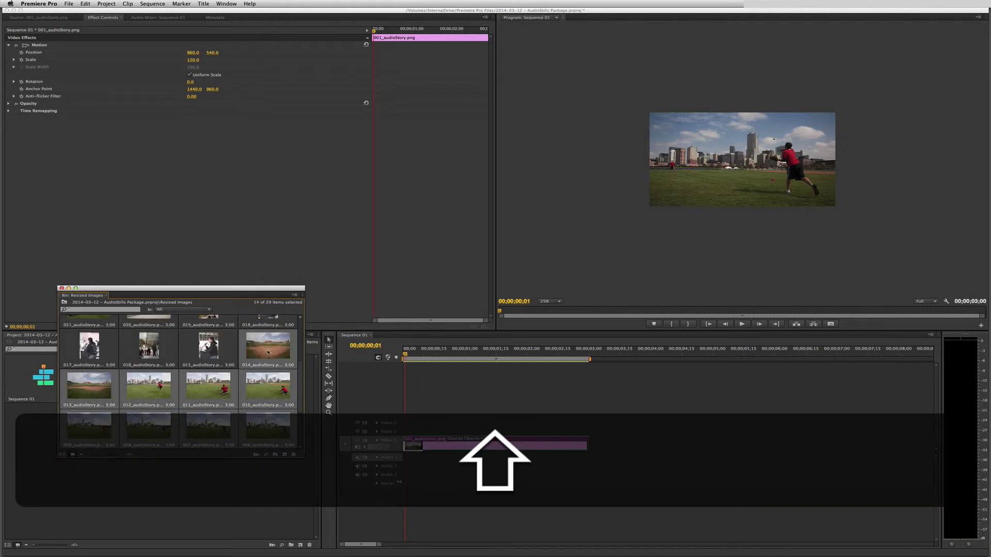
Clear the single still from the sequence and place 001_audioStory.png through 014_audioStory.png in name order from the start of Video 1
key(shift+Delete)
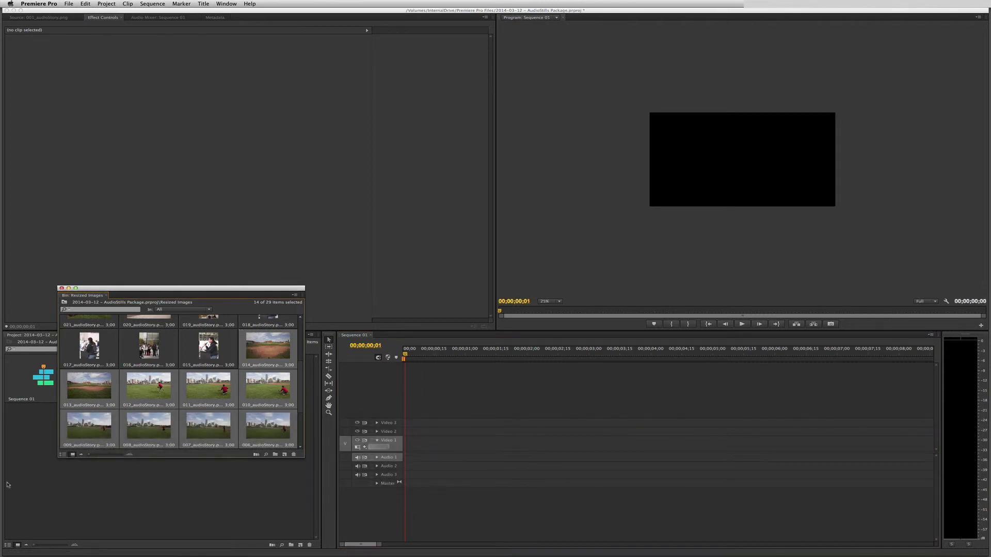
click(62, 454)
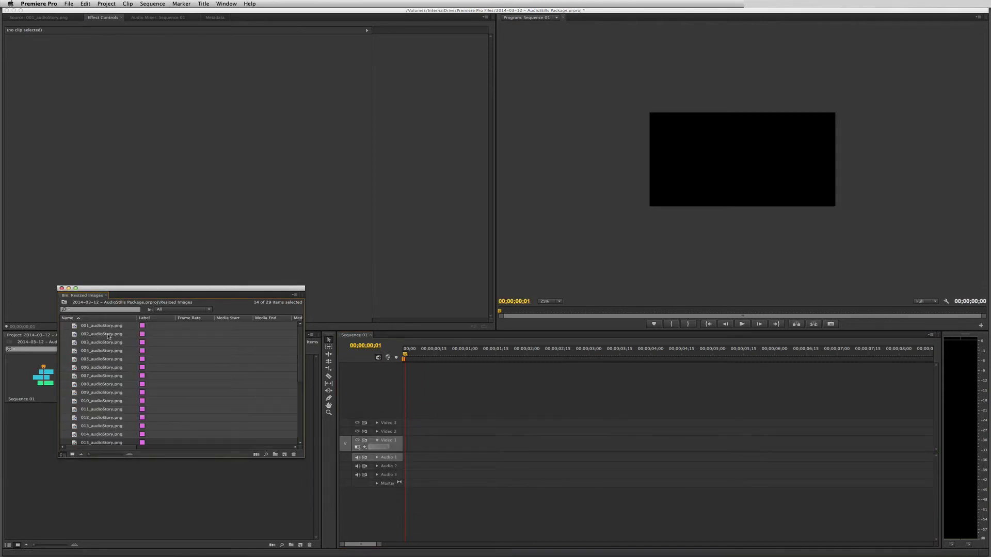
key(super+shift+a)
scroll(193, 401, down, 2)
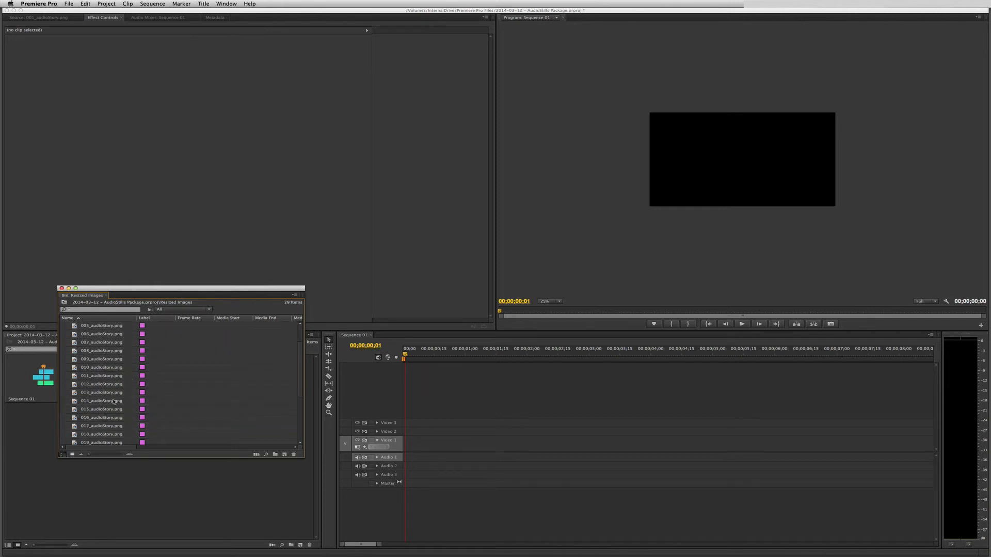
shift+click(107, 401)
drag(89, 333, 397, 452)
click(61, 289)
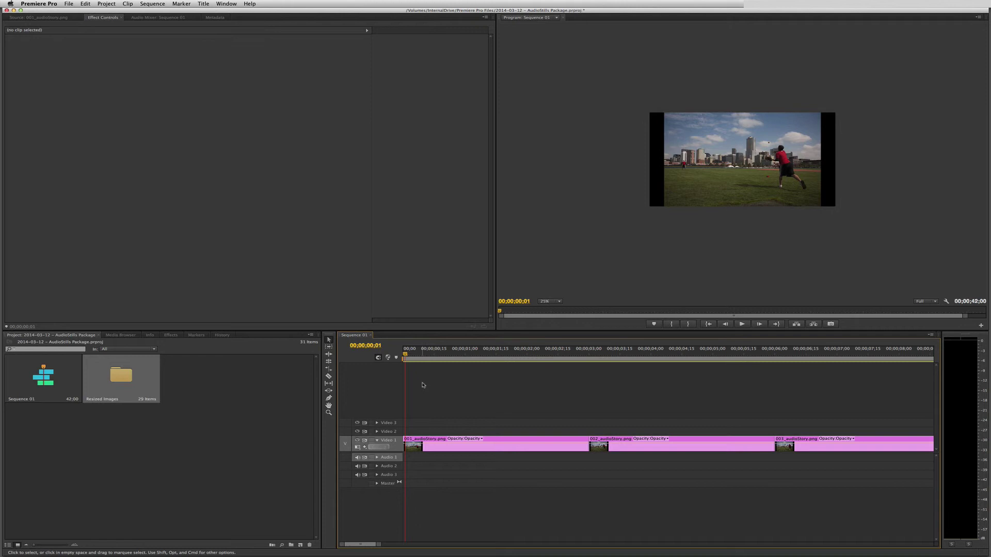
Return the playhead to the sequence start and set the Motion Scale of the first still, 001_audioStory.png, to 118
key(backslash)
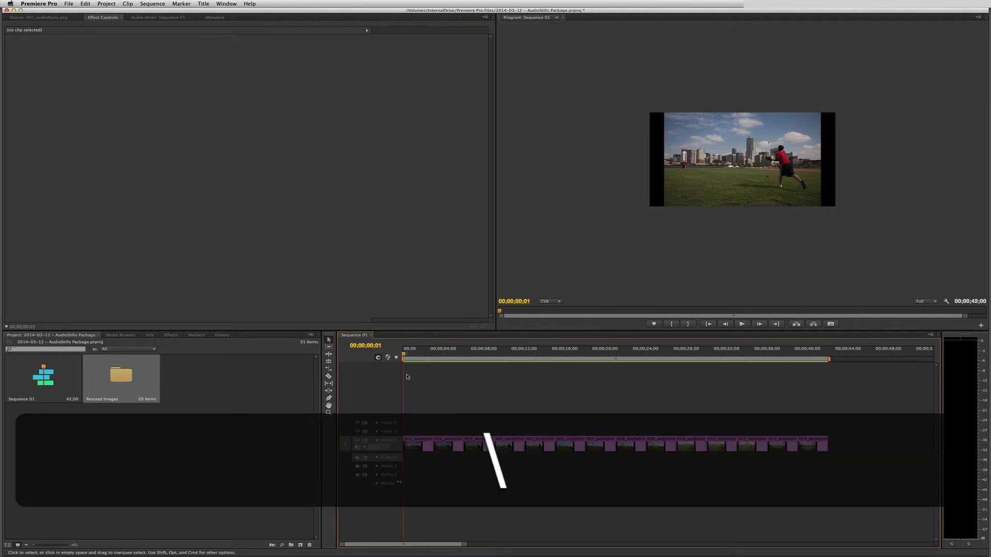
mouse_move(412, 361)
mouse_down()
mouse_move(835, 373)
mouse_move(403, 371)
mouse_up()
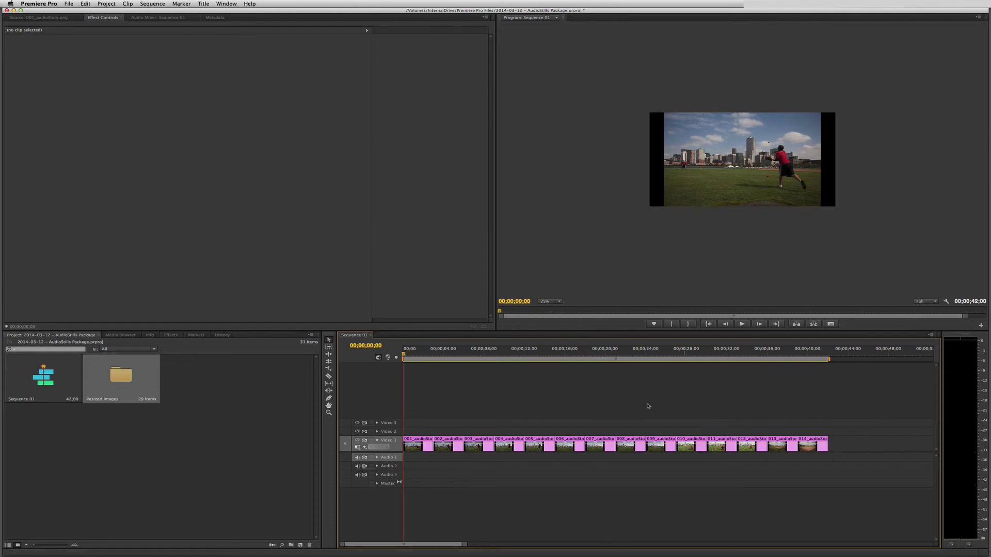
mouse_move(406, 353)
mouse_down()
mouse_move(500, 355)
mouse_move(387, 357)
mouse_up()
double_click(417, 448)
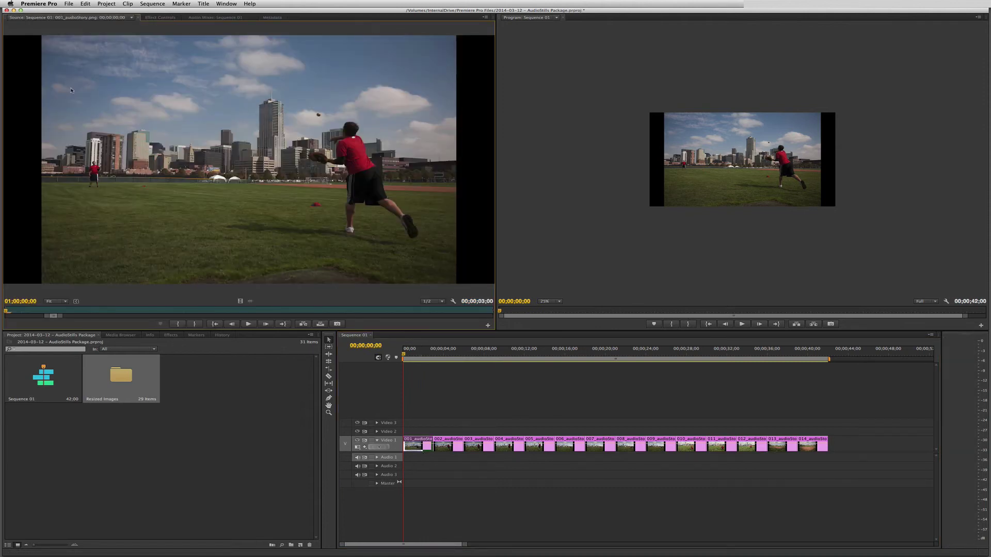
click(160, 17)
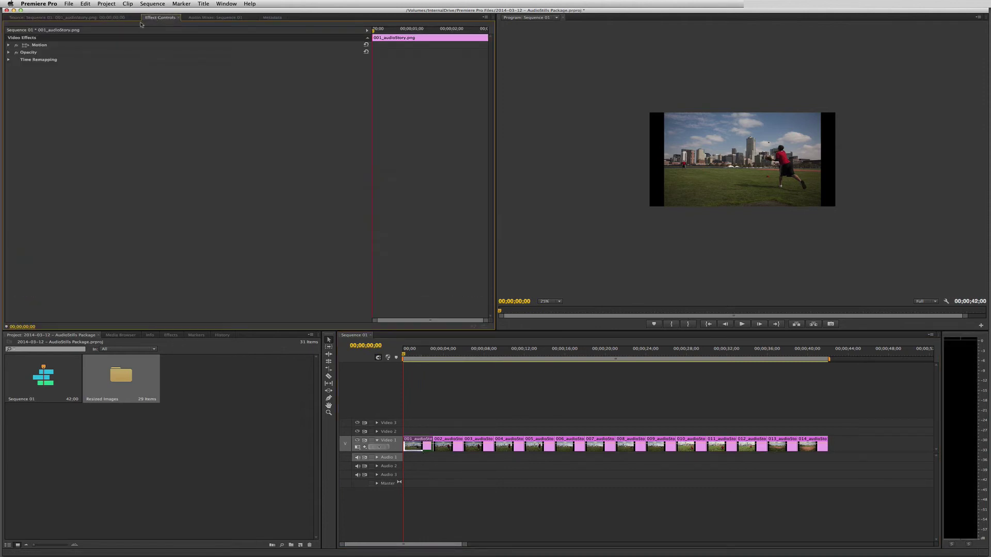
click(9, 45)
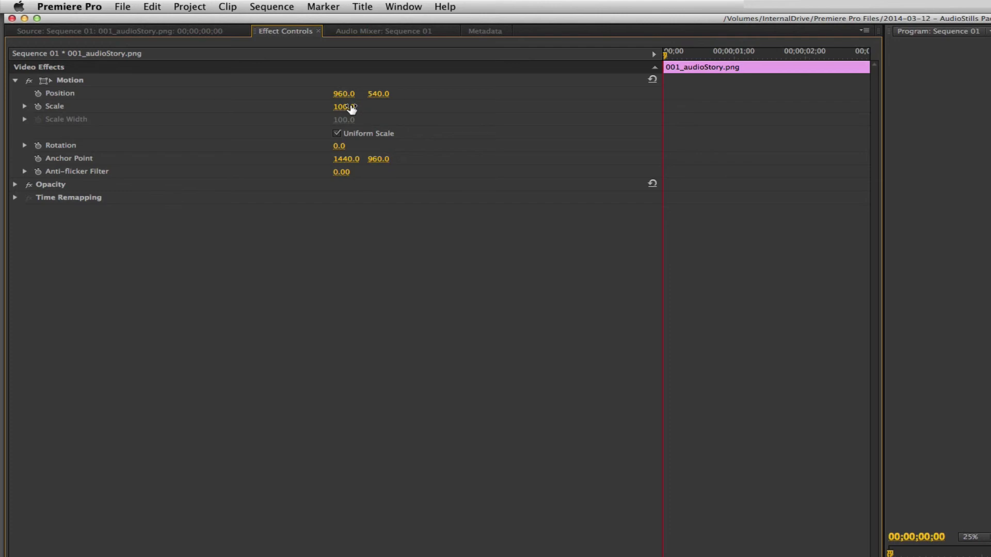
drag(351, 108, 360, 108)
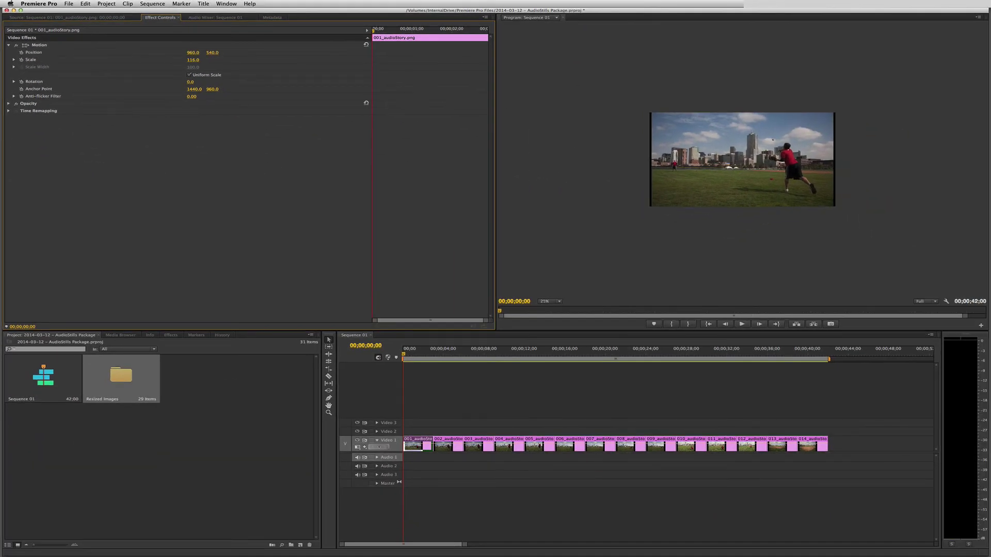
drag(193, 60, 194, 60)
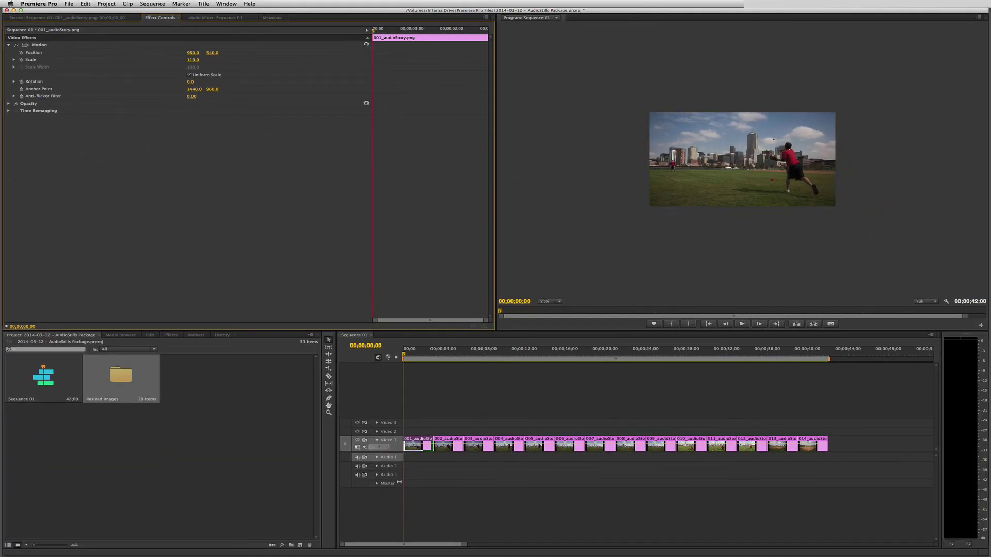
Set the Motion Scale of the first still, 001_audioStory.png, to 119 and fit the program preview to its monitor
click(194, 60)
text(1)
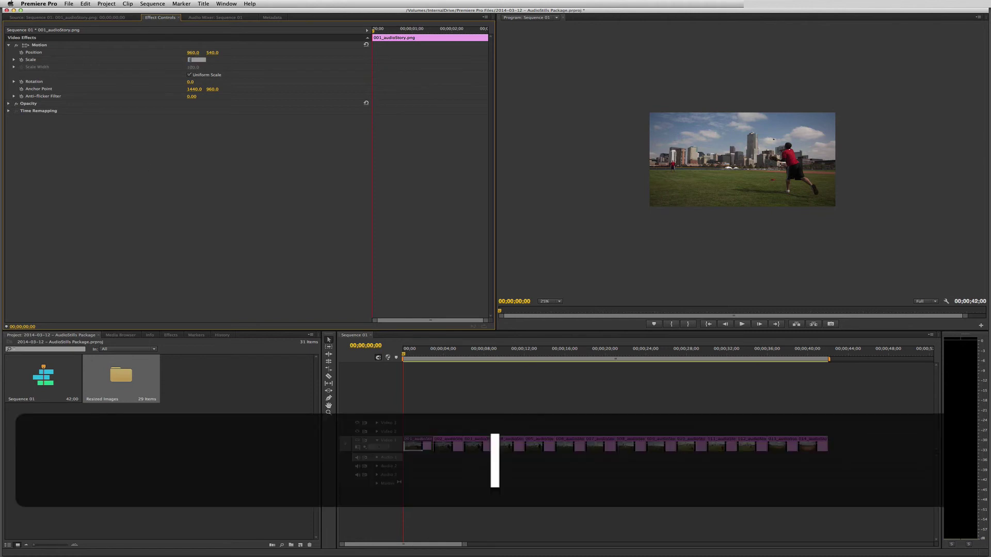
text(18)
key(Return)
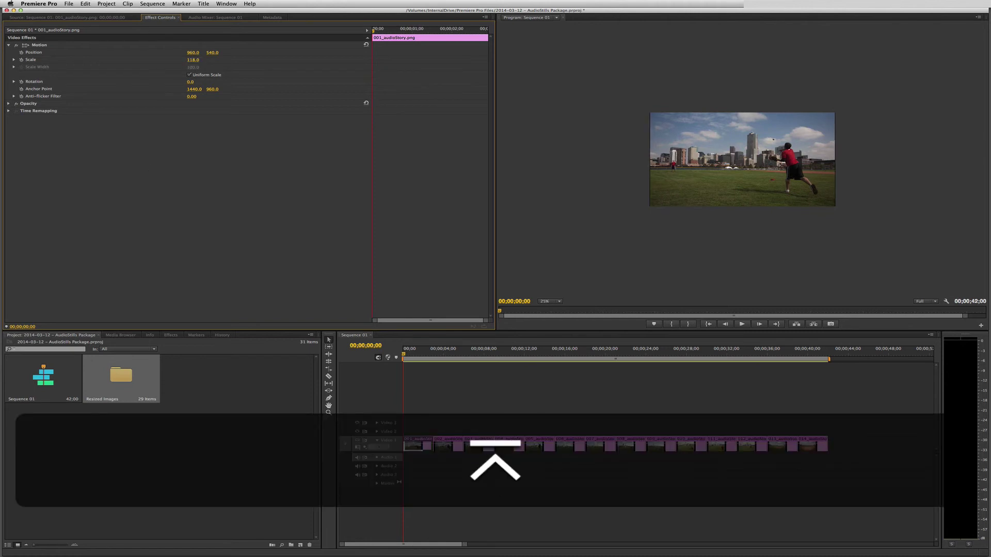
click(193, 60)
text(119)
key(Return)
click(550, 301)
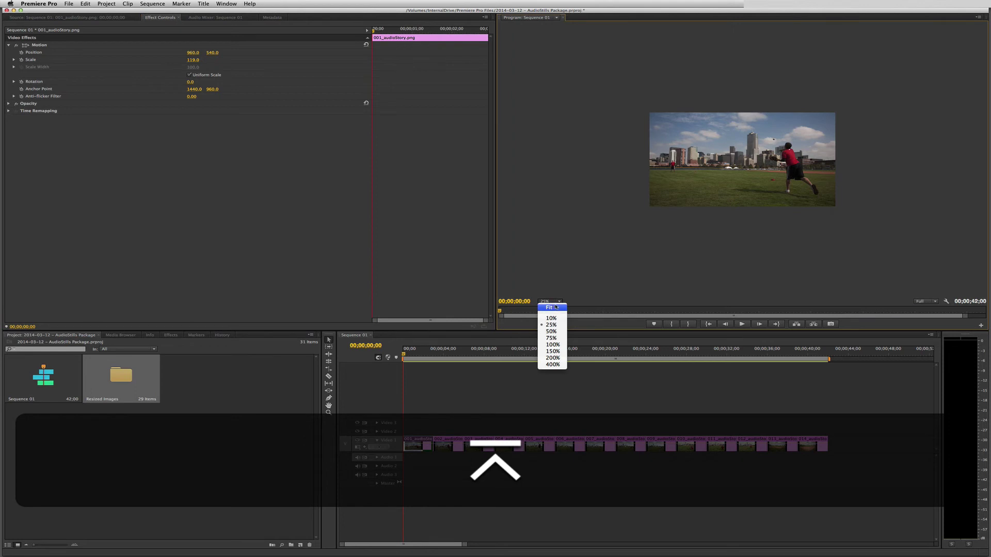
click(552, 307)
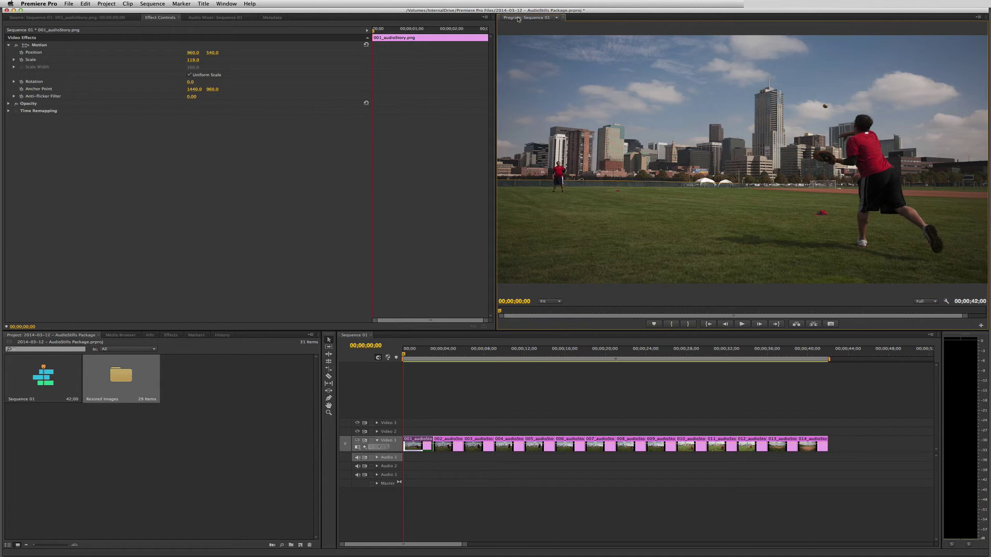
click(205, 163)
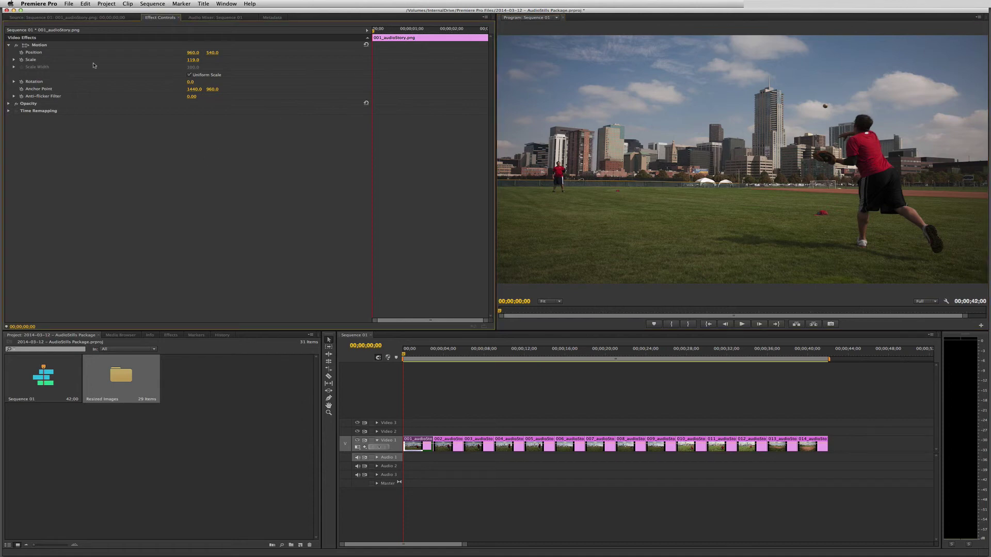
click(22, 60)
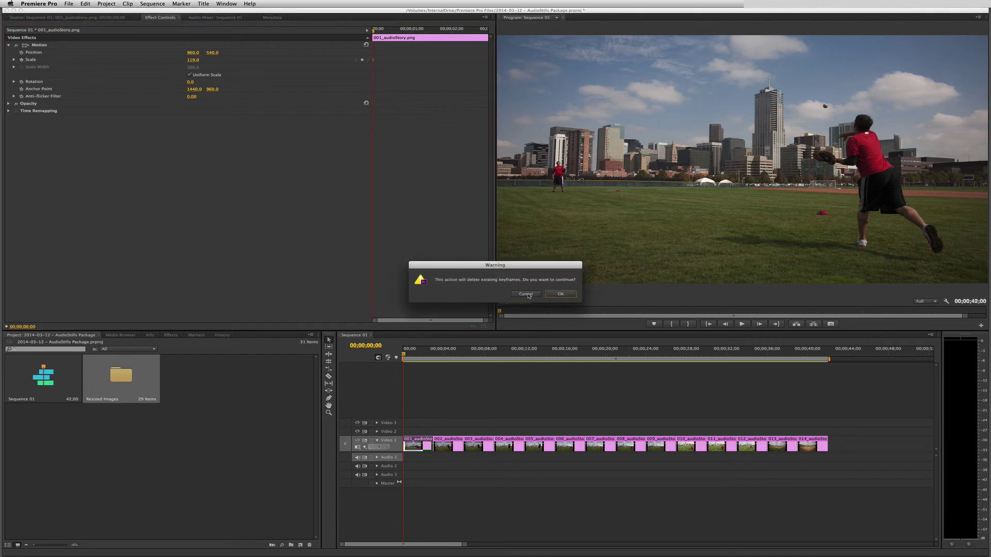
click(527, 295)
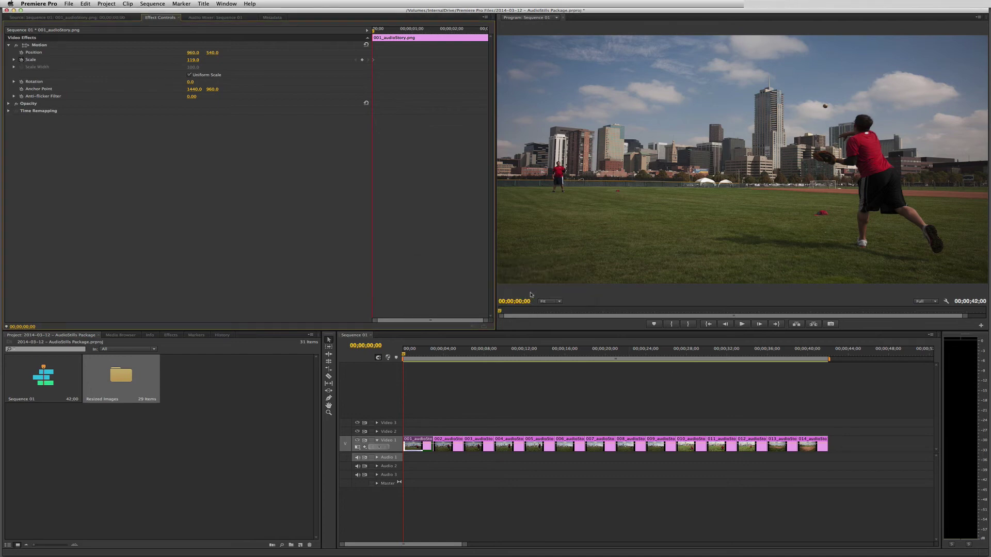
click(21, 59)
click(570, 298)
Copy the Motion effect of 001_audioStory.png and paste it onto clips 002_audioStory.png through 014_audioStory.png on Video 1
click(45, 46)
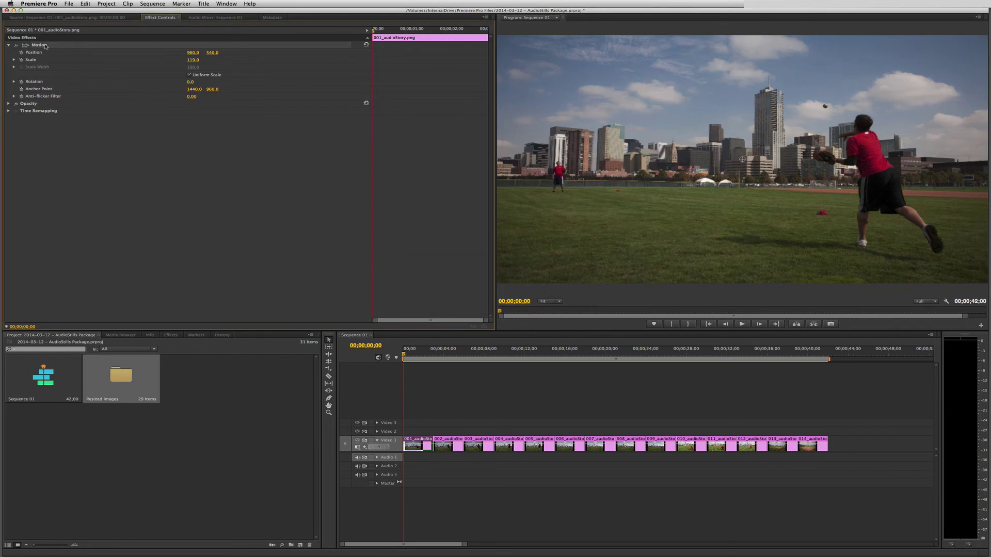
click(84, 3)
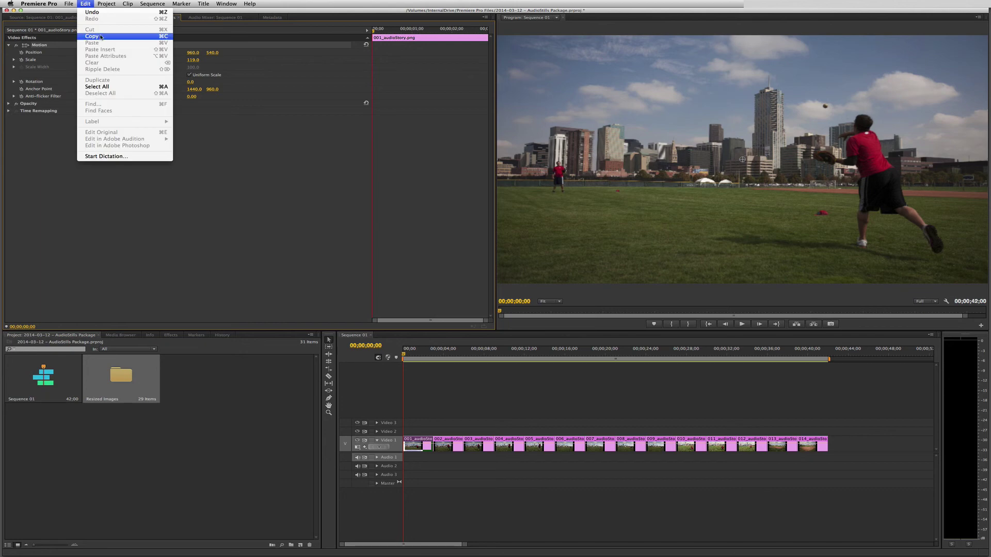
click(453, 424)
click(449, 425)
drag(443, 426, 857, 468)
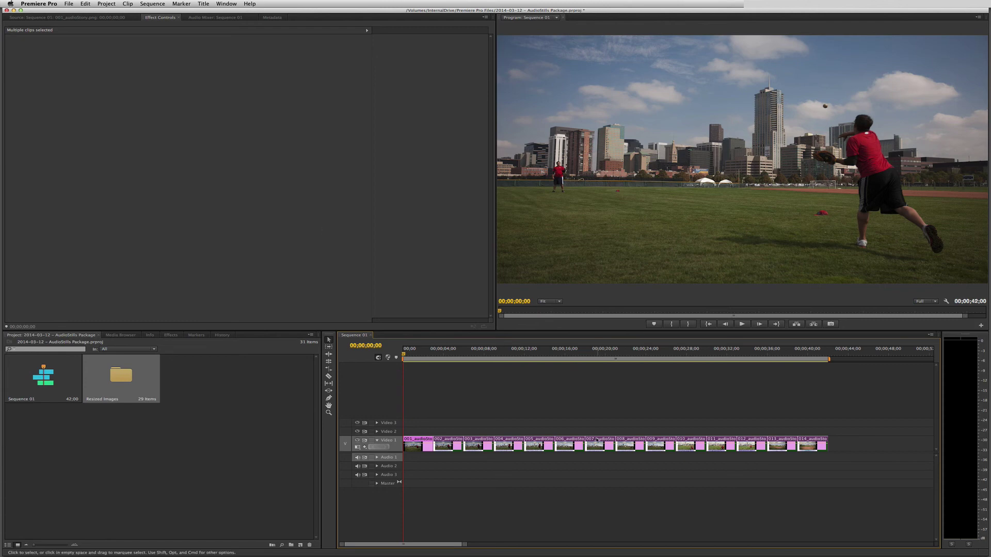
click(87, 7)
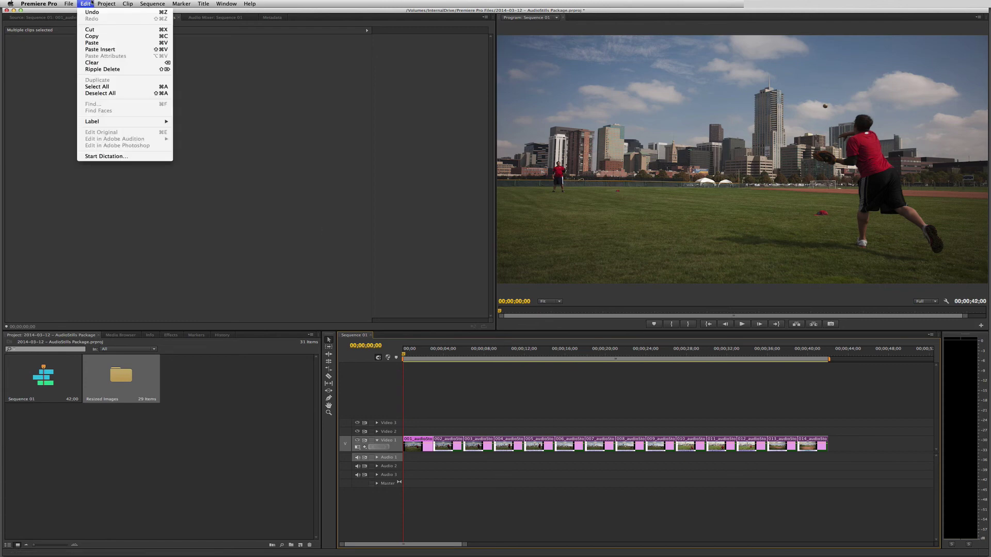
click(99, 44)
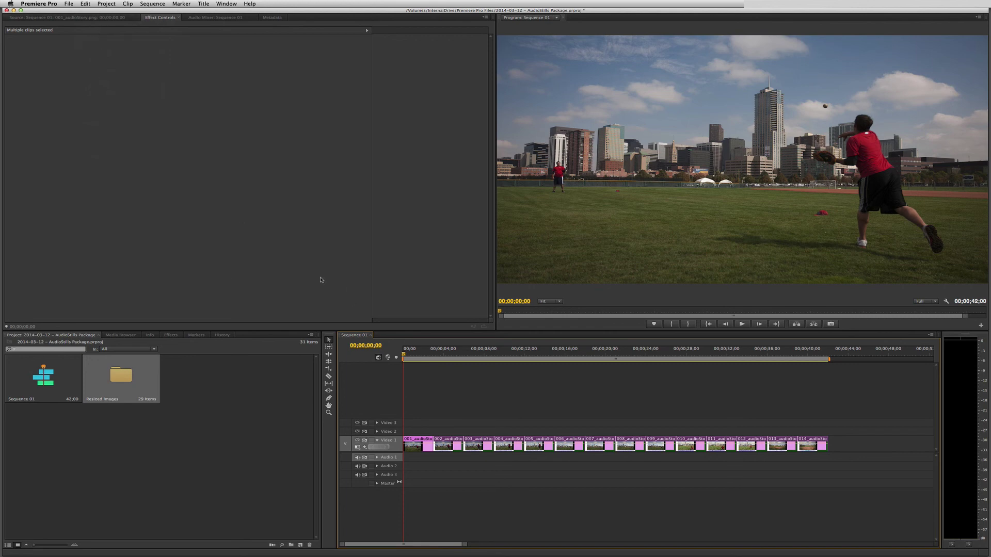
click(458, 419)
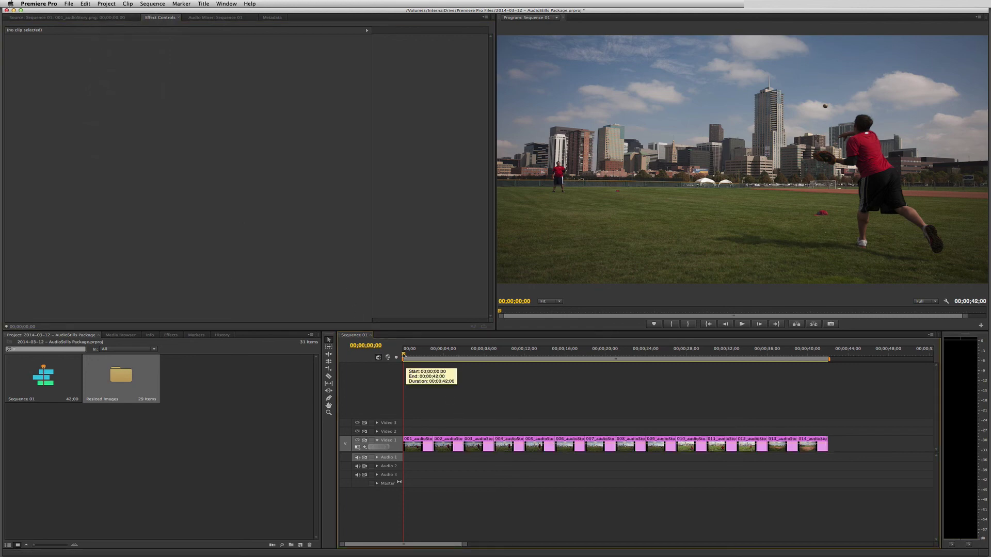
drag(411, 355, 247, 389)
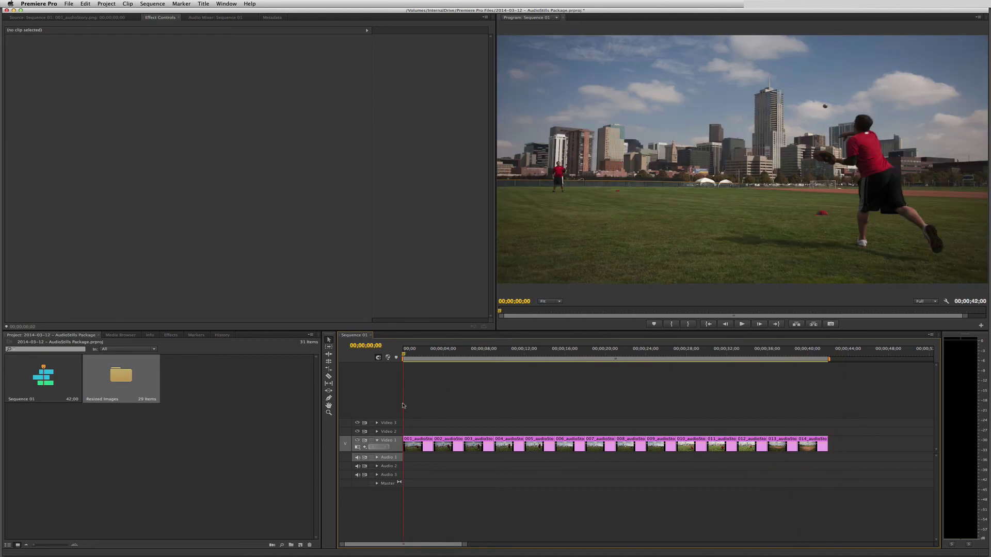
Check the Motion settings of 002_audioStory.png, then play through the sequence at high speed and return the playhead to the start
double_click(447, 450)
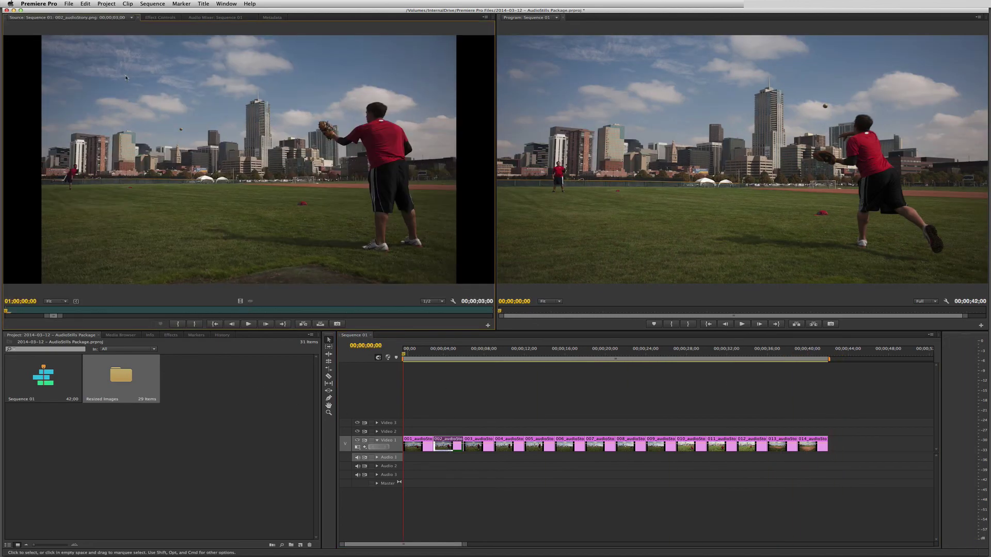
click(160, 17)
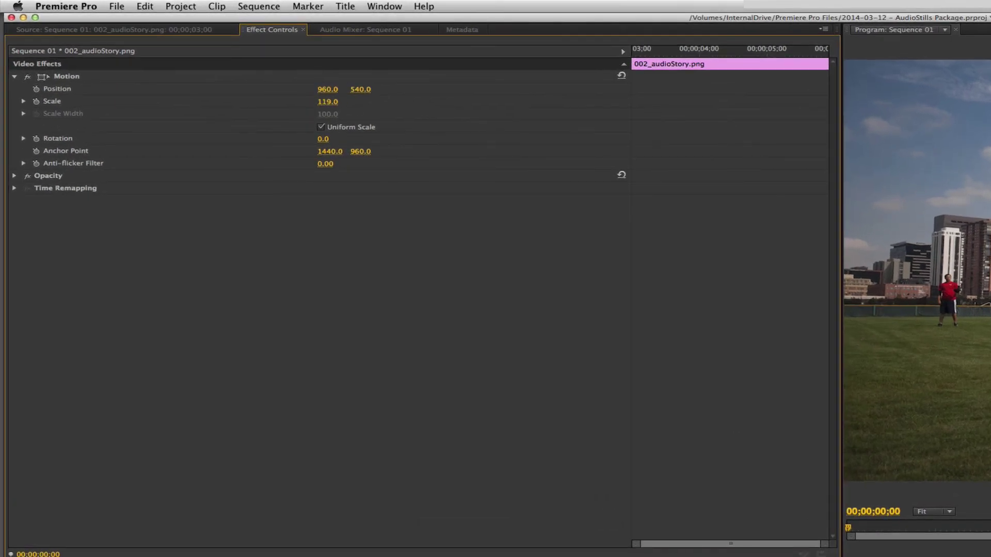
key(l)
key(l)
key(l)
key(l)
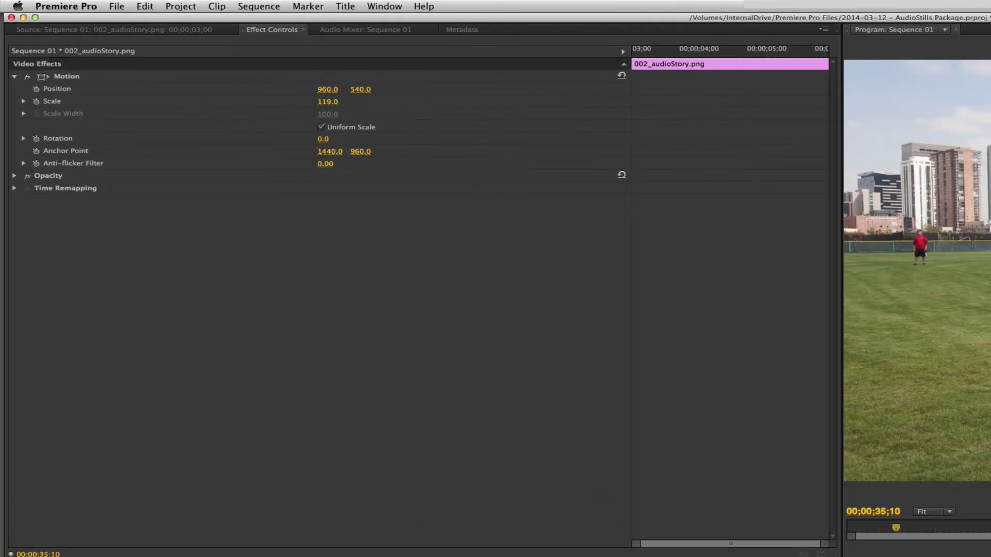
drag(761, 351, 393, 343)
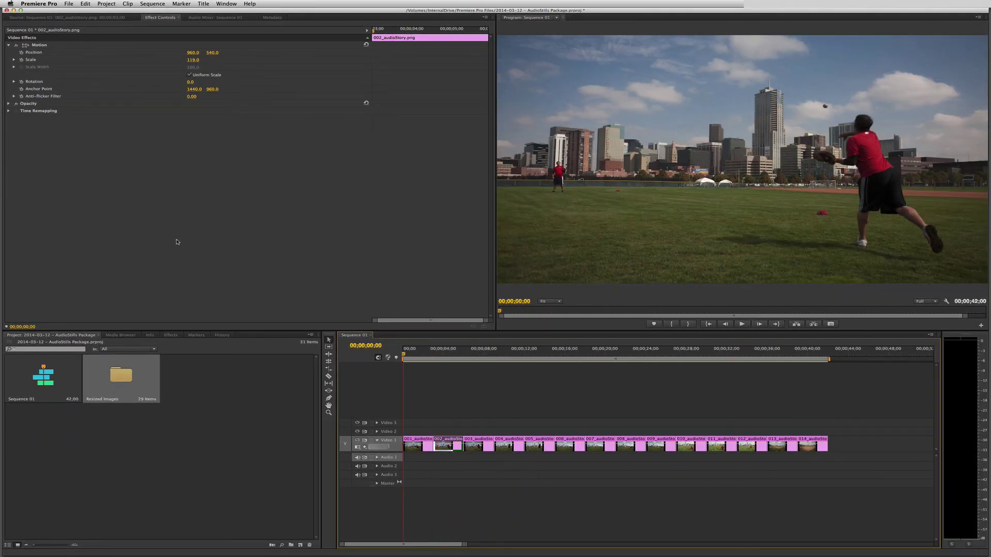